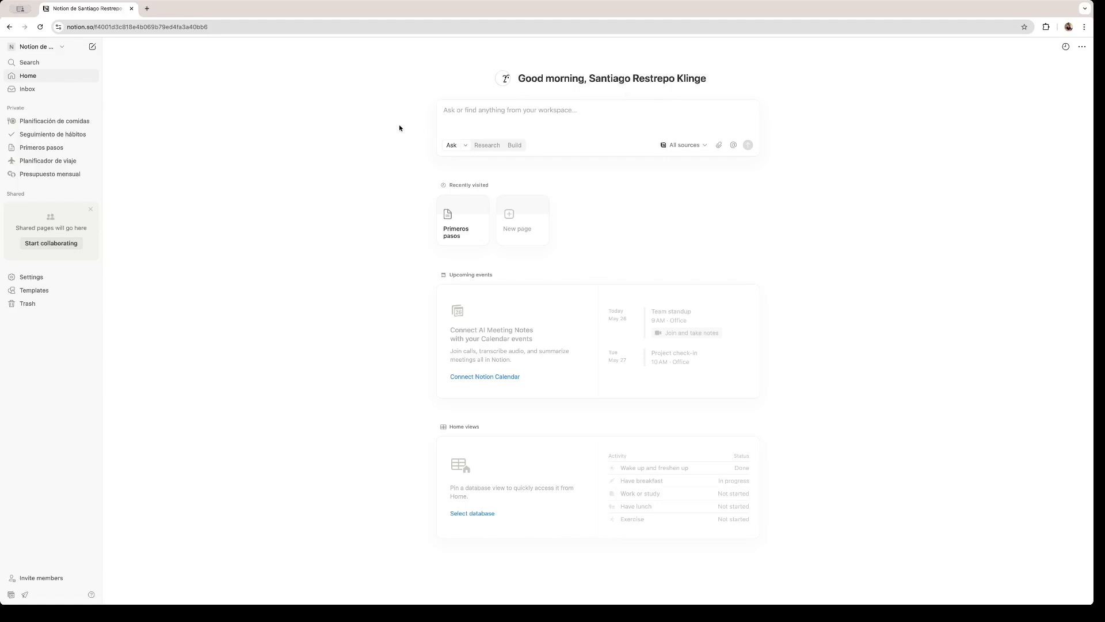
# - Create a new private page titled "Weekly Expenses"
pyautogui.click(92, 49)
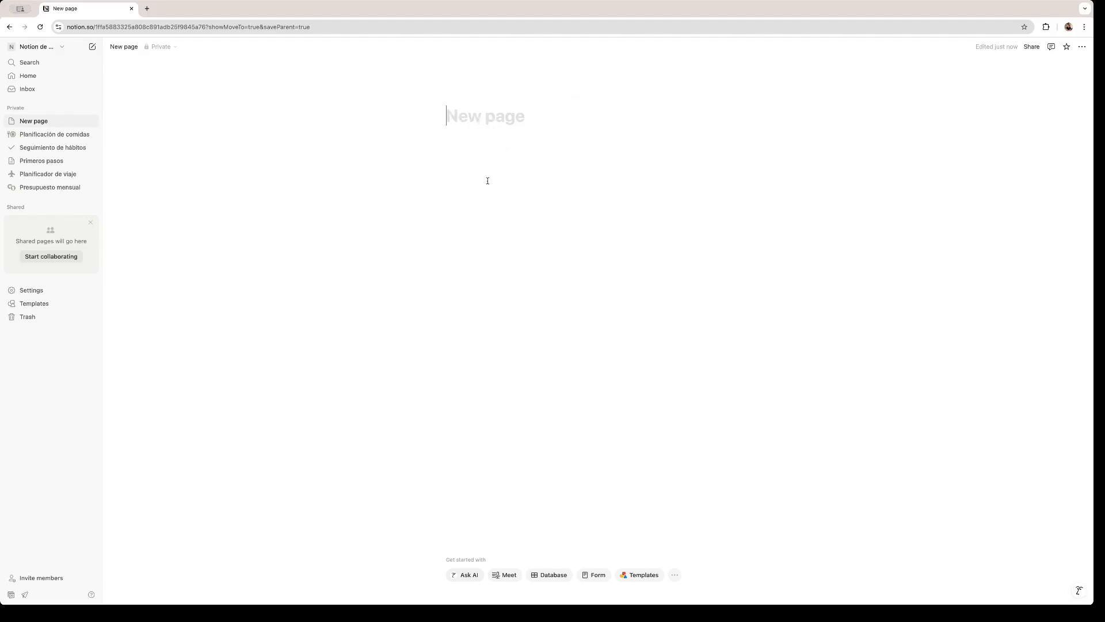
pyautogui.write('Weekly Expenses')
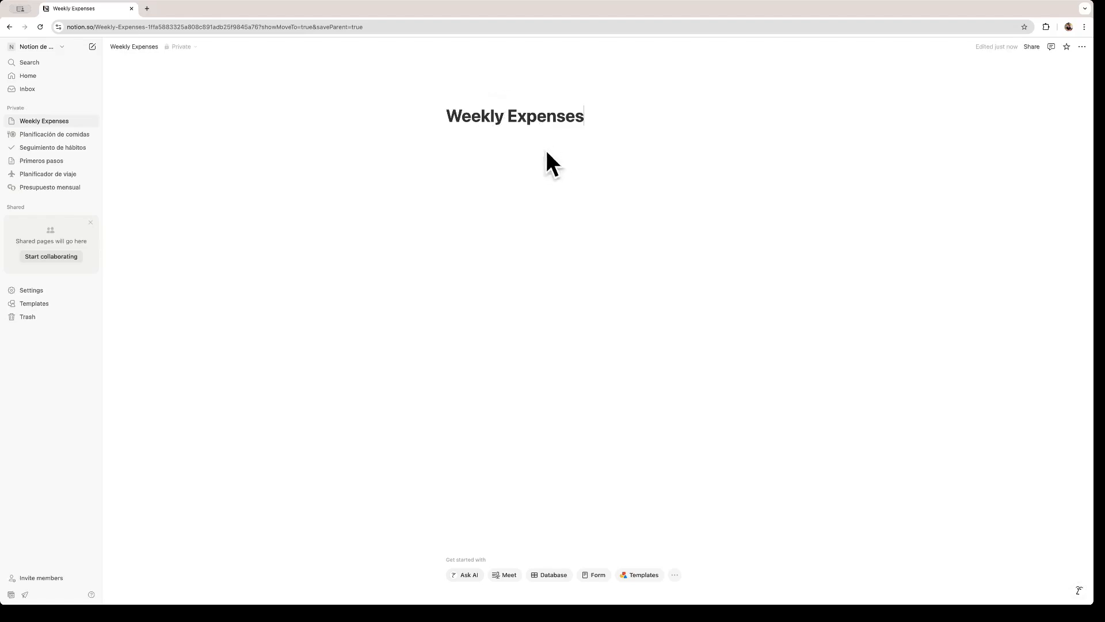
# - Add the line "This page is for me to track, manage, and better understand my weekly expenses" below the title
pyautogui.click(521, 141)
pyautogui.press('space')
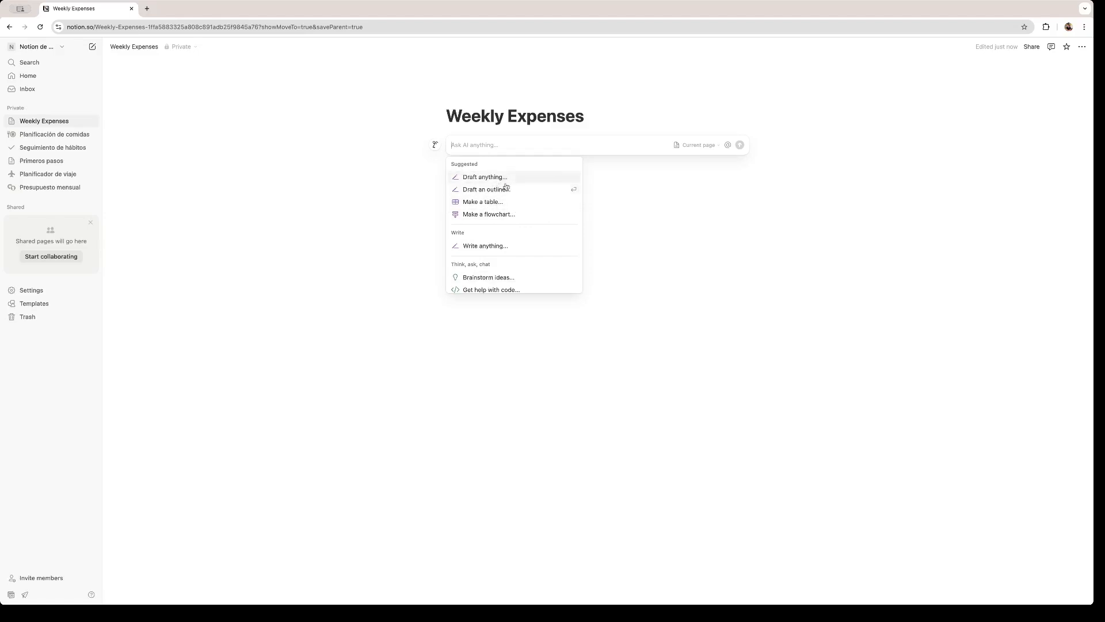
pyautogui.click(627, 182)
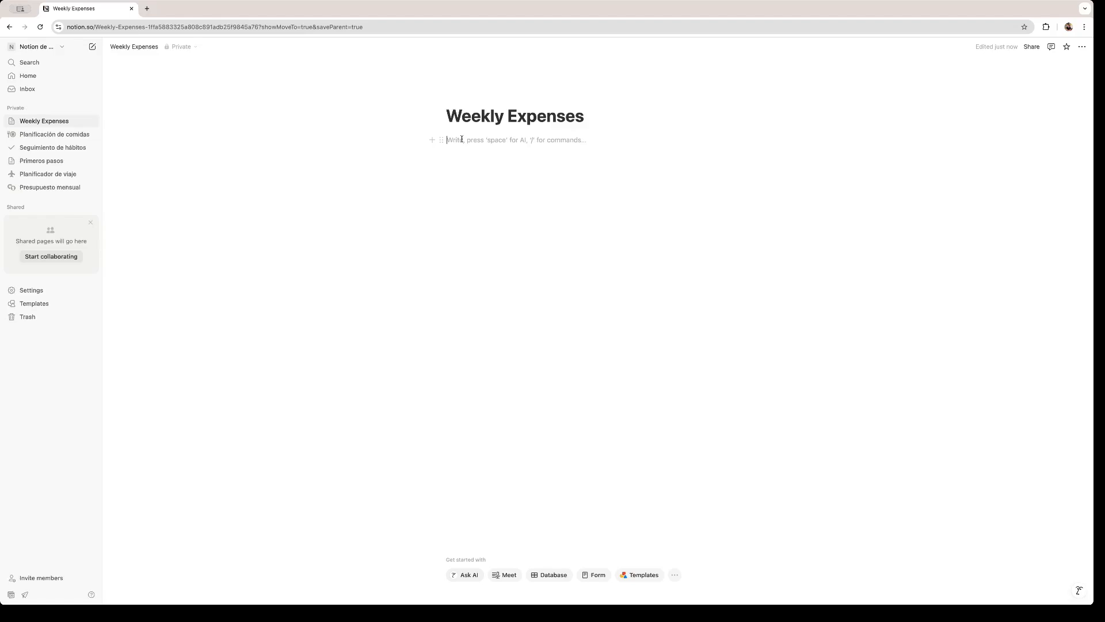
pyautogui.write('This pa')
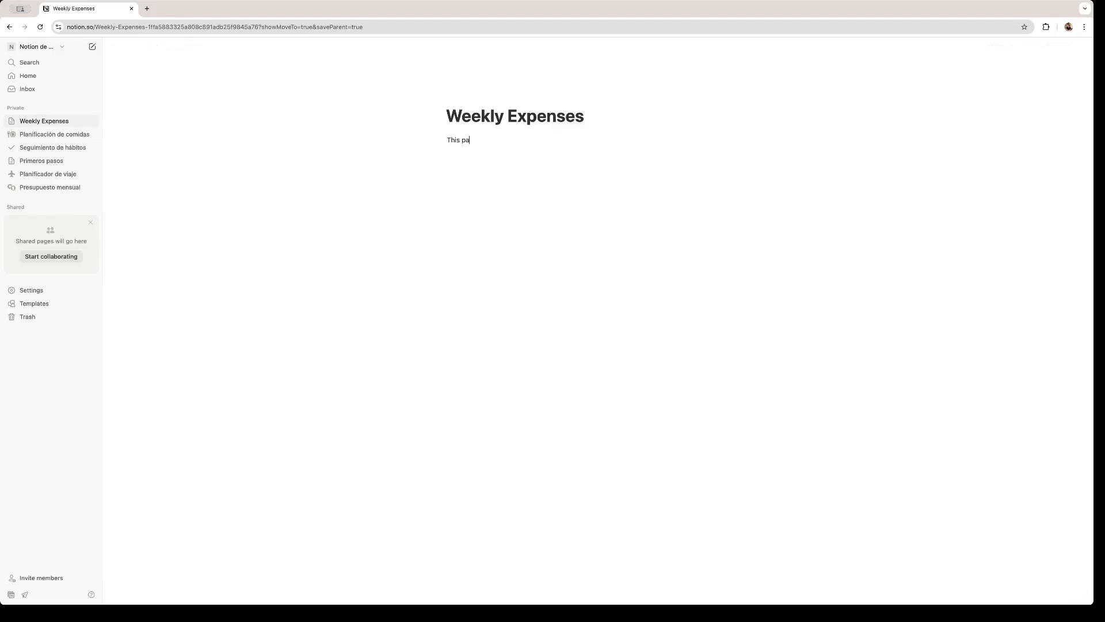
pyautogui.write('ge is for me to track, manage, and better understand my we')
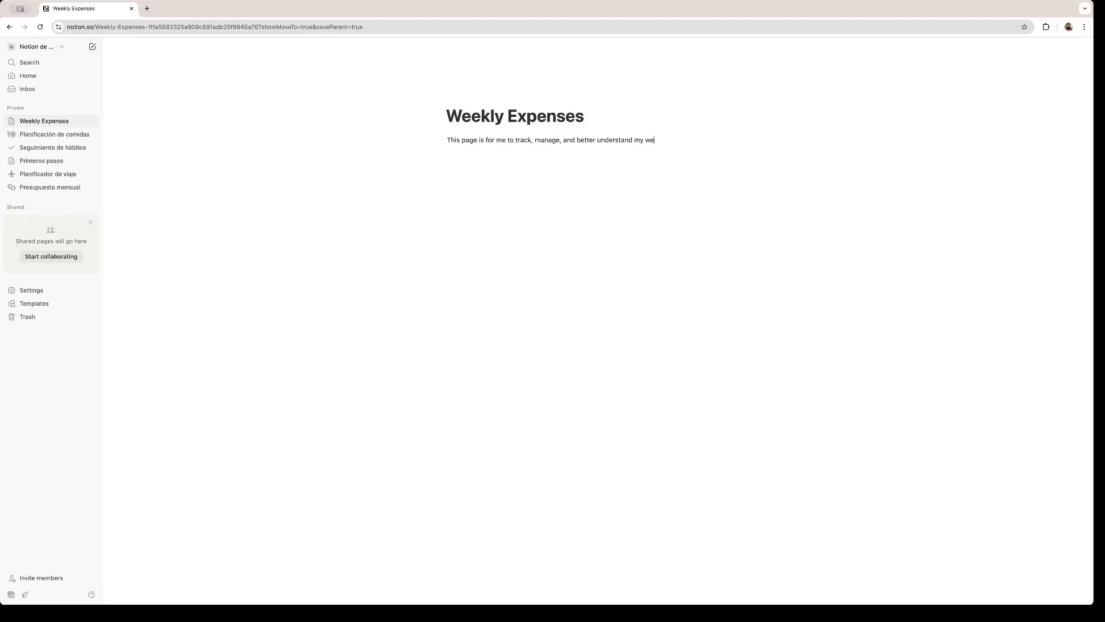
pyautogui.write('ekly expenses')
pyautogui.press('Return')
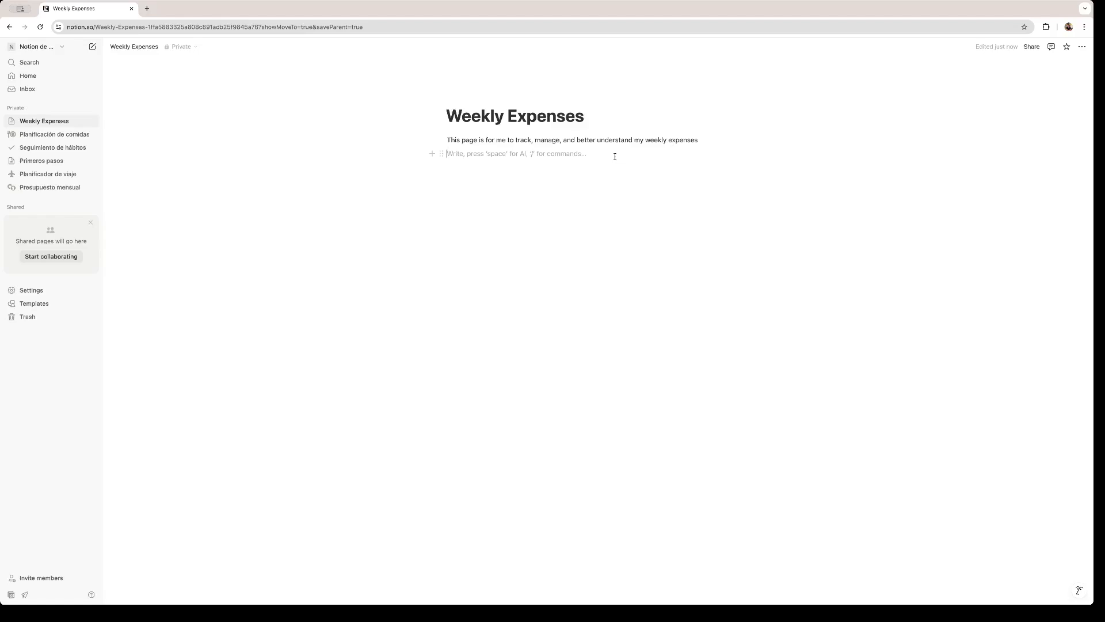
# - Have Notion AI "make a list of weekly expenses" below the description and keep the generated text
pyautogui.press('space')
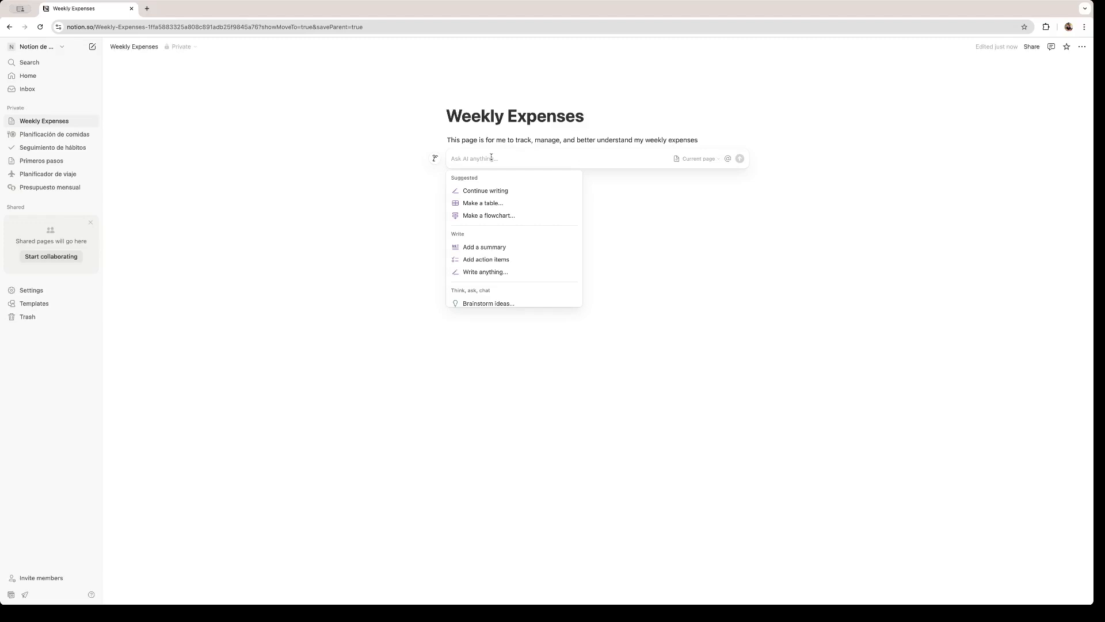
pyautogui.press('Escape')
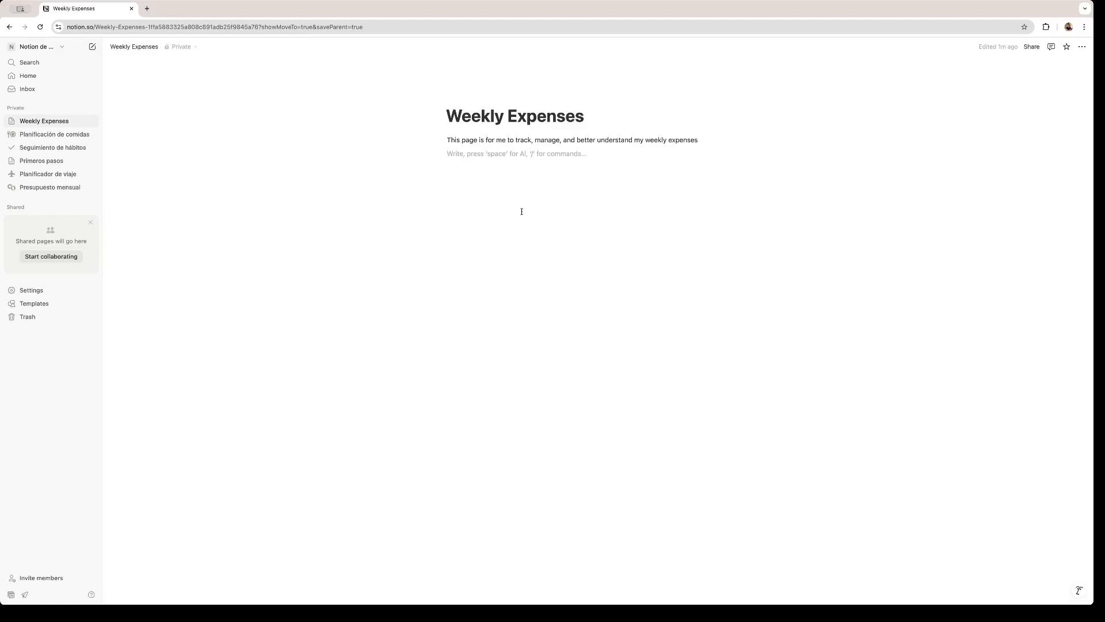
pyautogui.press('space')
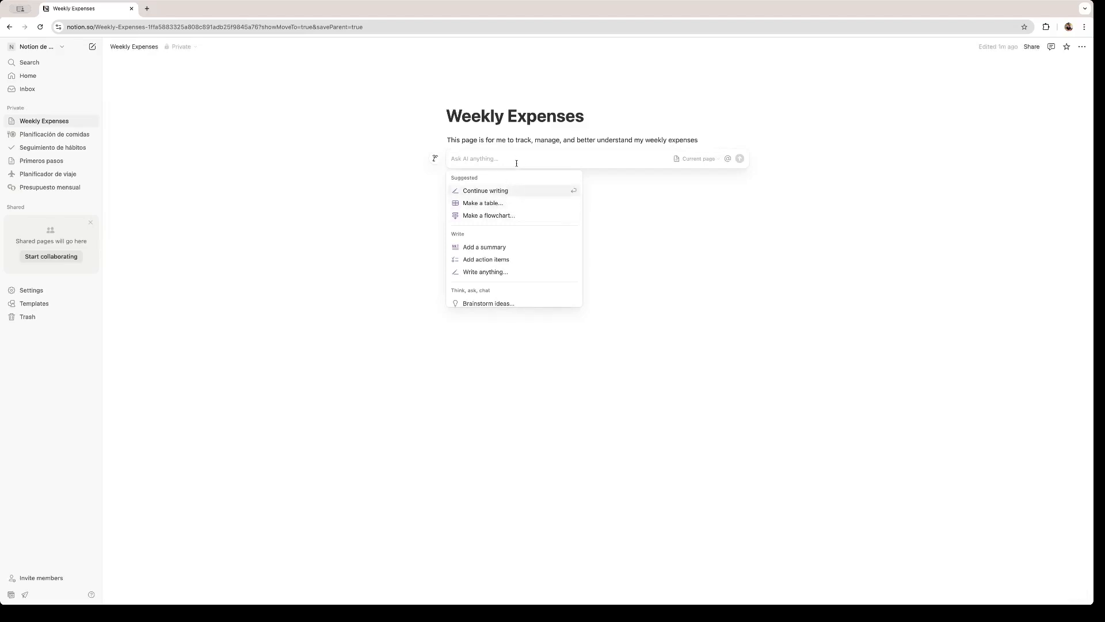
pyautogui.write('make ')
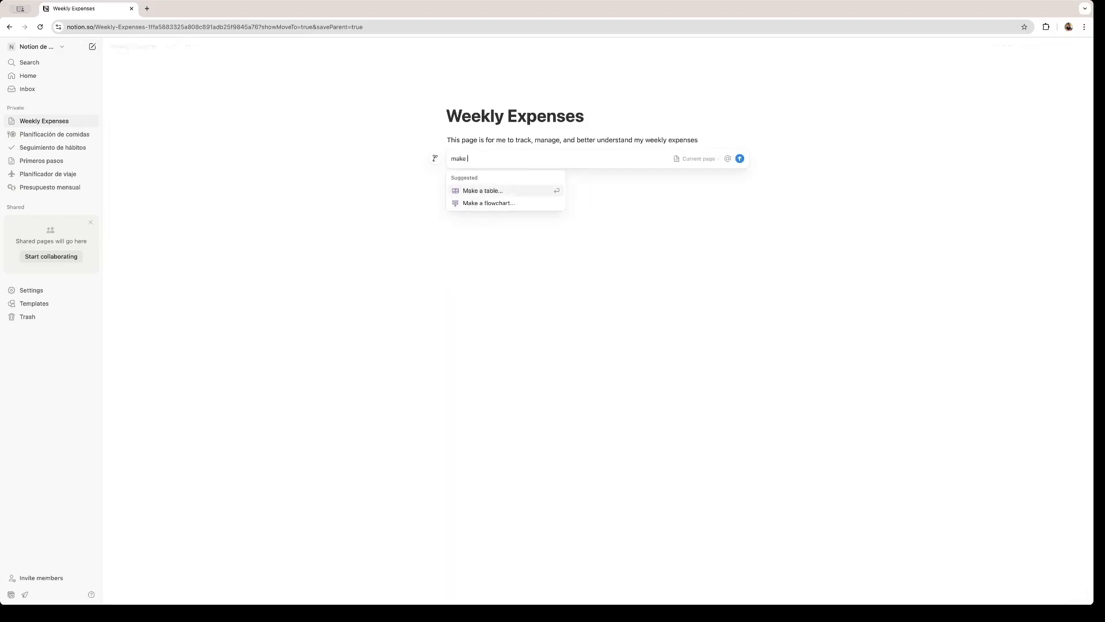
pyautogui.write('a list of weekly expenses')
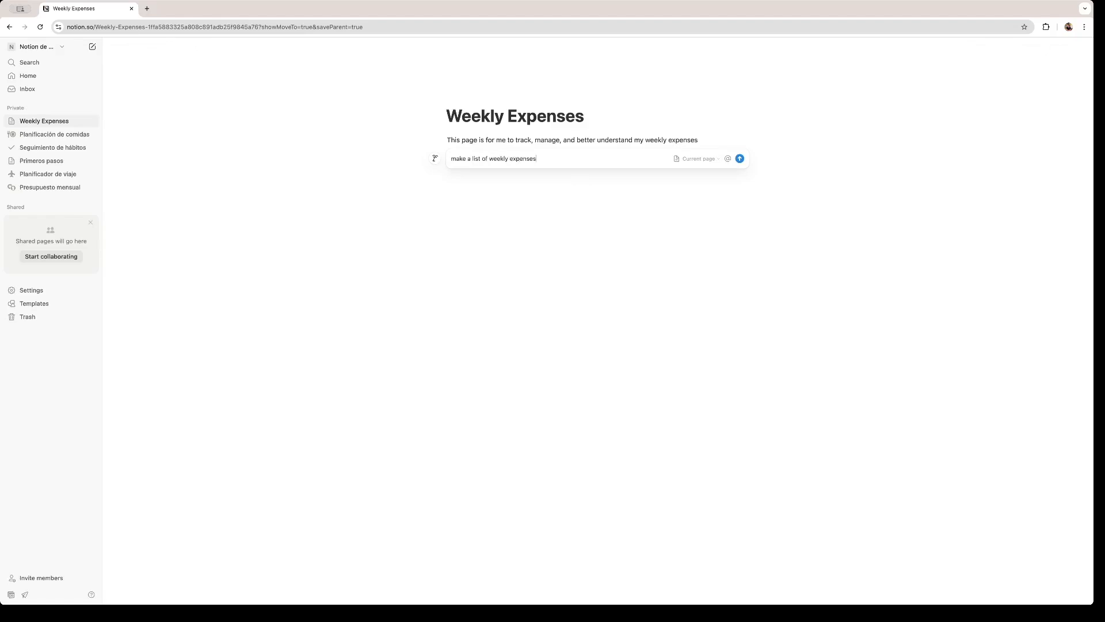
pyautogui.press('Return')
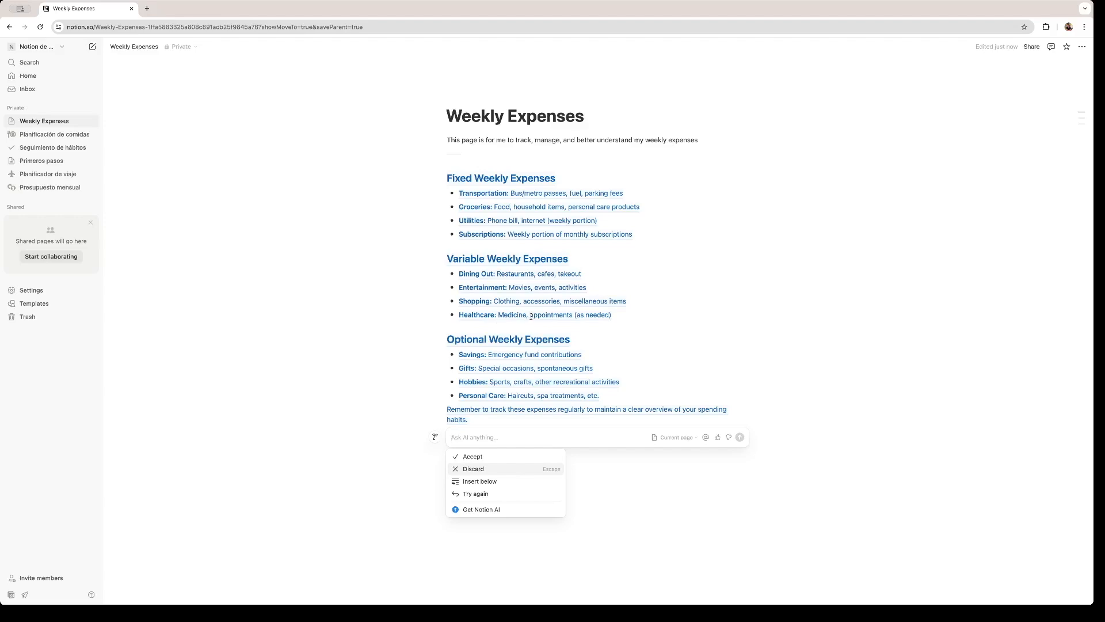
pyautogui.press('Escape')
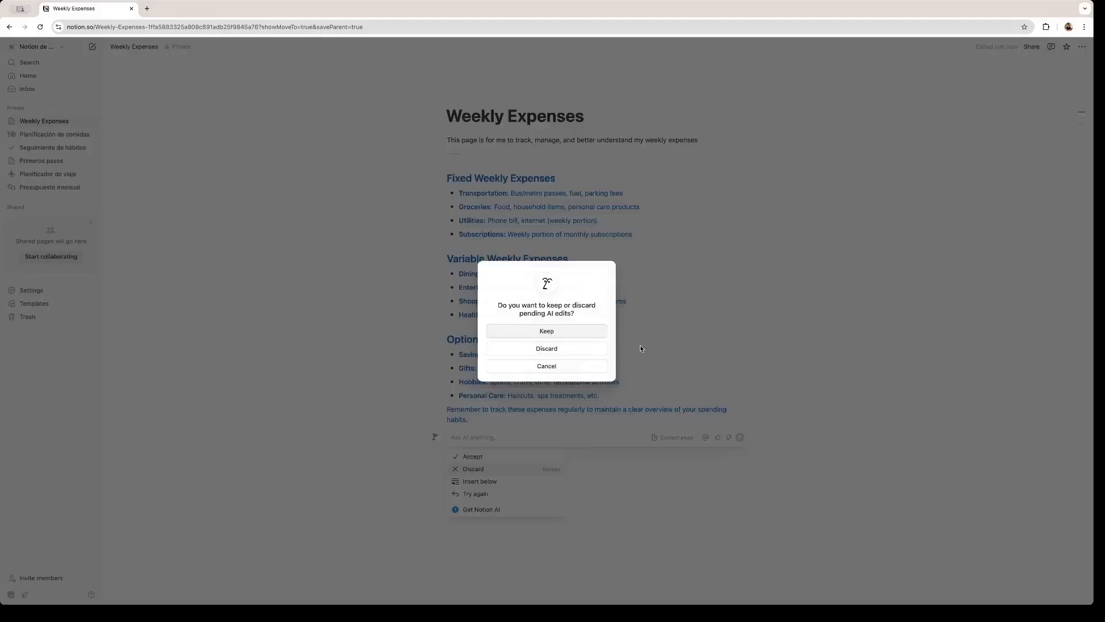
pyautogui.click(572, 331)
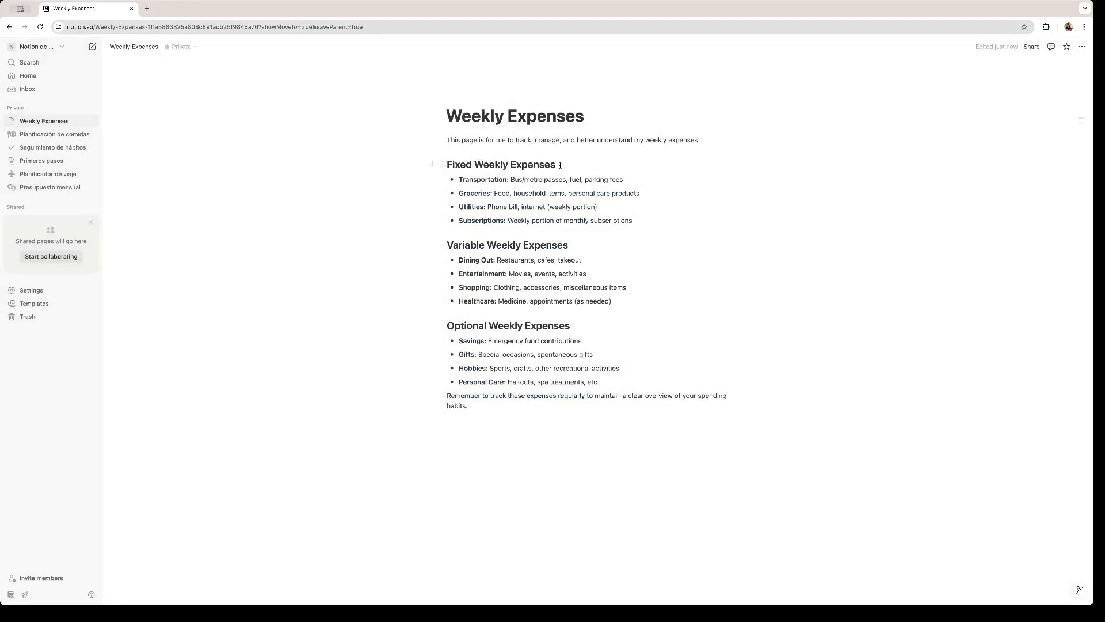
# - Rename the "Fixed Weekly Expenses" heading to "Food"
pyautogui.click(560, 165)
pyautogui.press('BackSpace')
pyautogui.press('BackSpace')
pyautogui.press('BackSpace')
pyautogui.press('BackSpace')
pyautogui.press('BackSpace')
pyautogui.press('BackSpace')
pyautogui.press('BackSpace')
pyautogui.press('BackSpace')
pyautogui.press('BackSpace')
pyautogui.press('BackSpace')
pyautogui.press('BackSpace')
pyautogui.press('BackSpace')
pyautogui.press('BackSpace')
pyautogui.press('BackSpace')
pyautogui.press('BackSpace')
pyautogui.press('BackSpace')
pyautogui.press('BackSpace')
pyautogui.press('BackSpace')
pyautogui.press('BackSpace')
pyautogui.press('BackSpace')
pyautogui.write('ood')
pyautogui.press('Down')
# - Replace the first two bullets under Food with "Cook: 42 USD" and "Order Take In: 15 USD", keeping only the labels bold
pyautogui.doubleClick(491, 181)
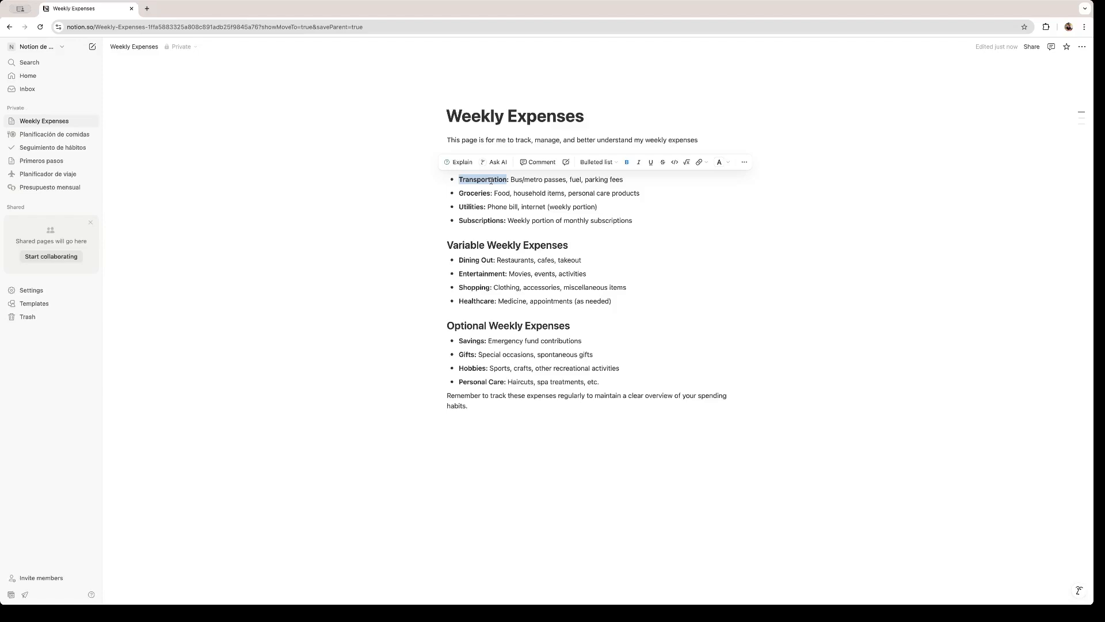
pyautogui.write('Cook:')
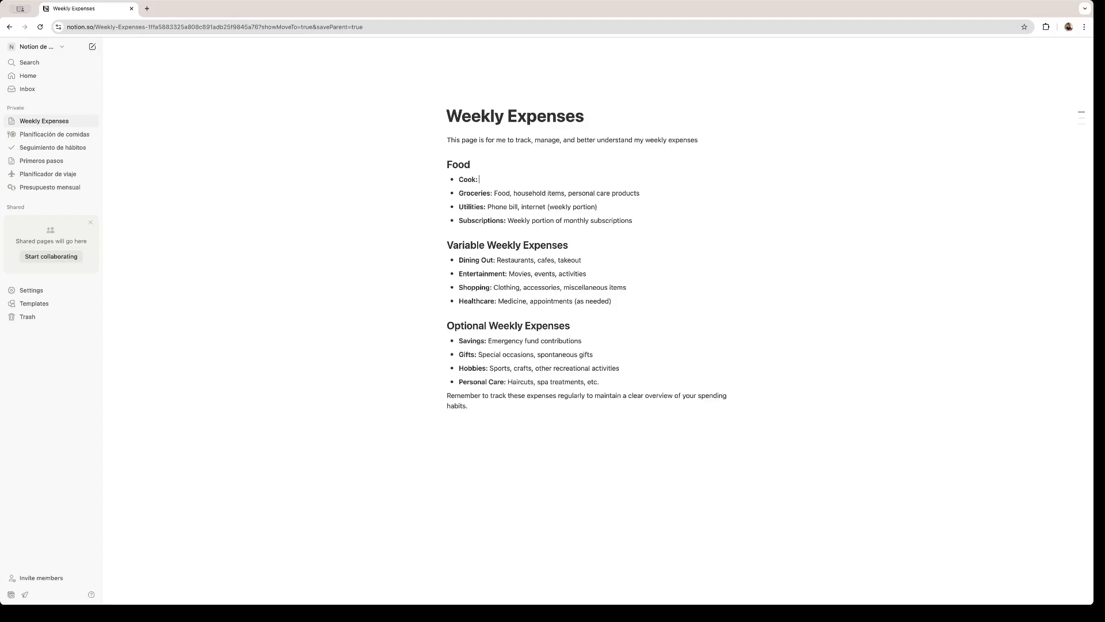
pyautogui.write('42 do')
pyautogui.doubleClick(489, 193)
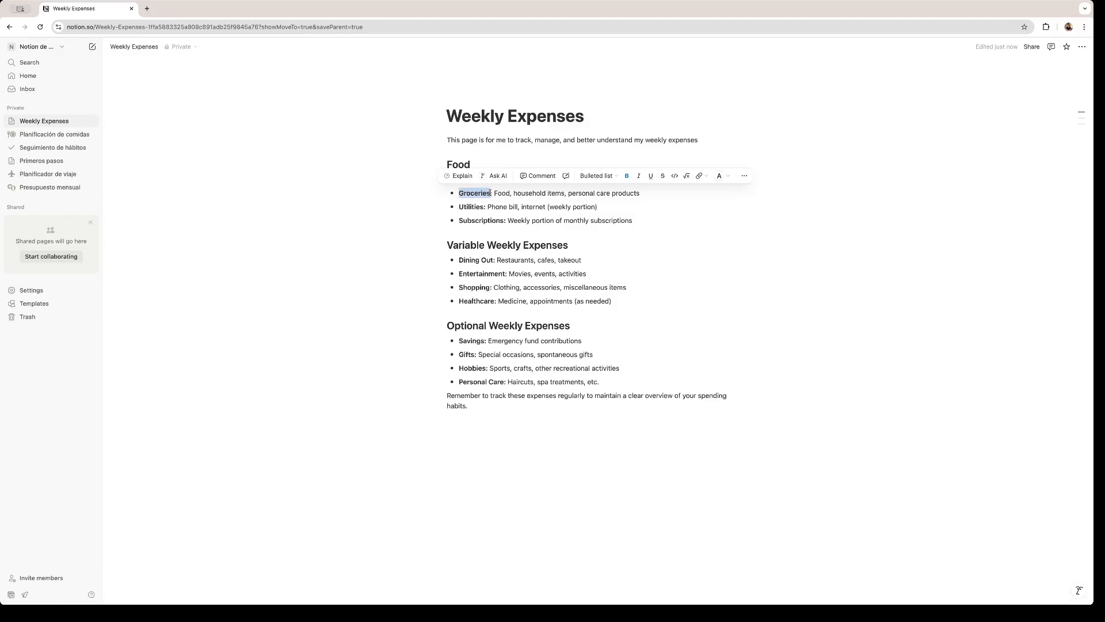
pyautogui.write('Order')
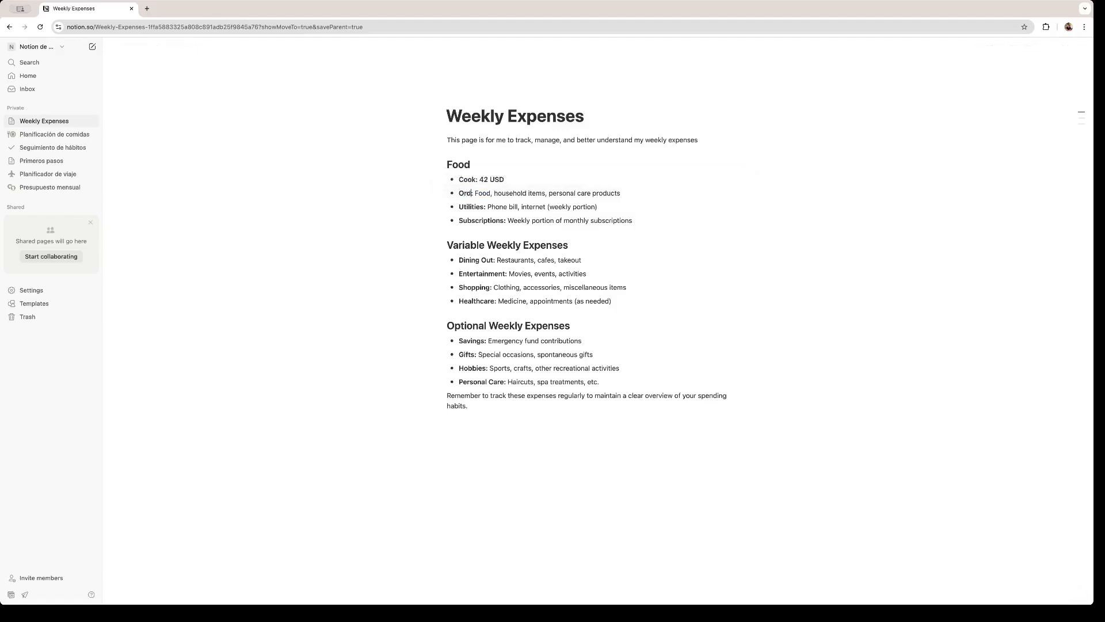
pyautogui.press('BackSpace')
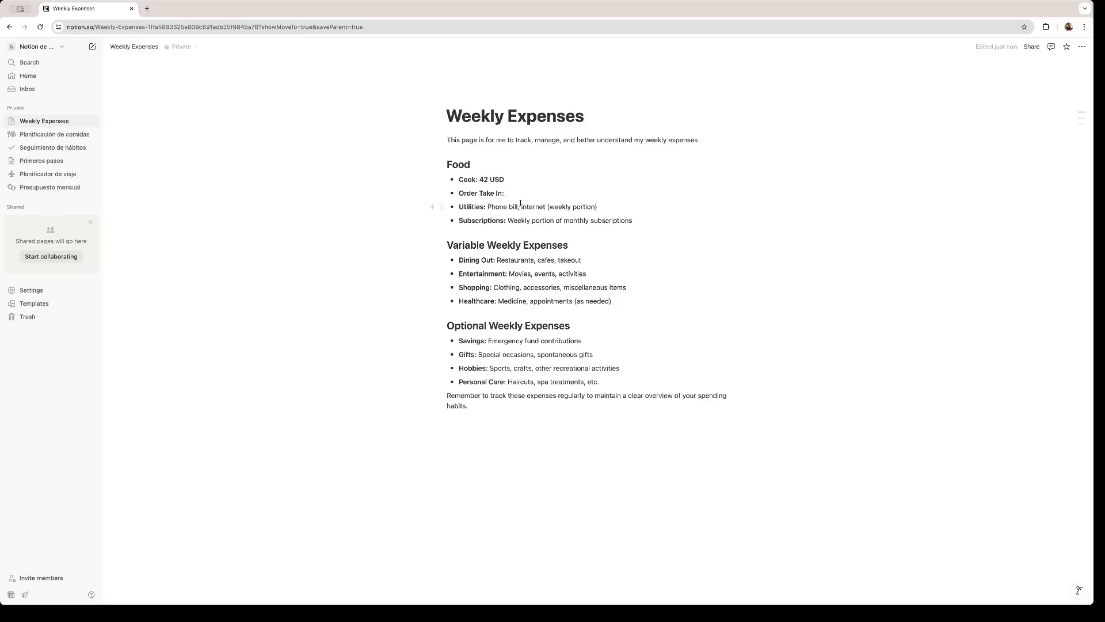
pyautogui.write('15 USD')
pyautogui.moveTo(505, 180); pyautogui.dragTo(481, 180)
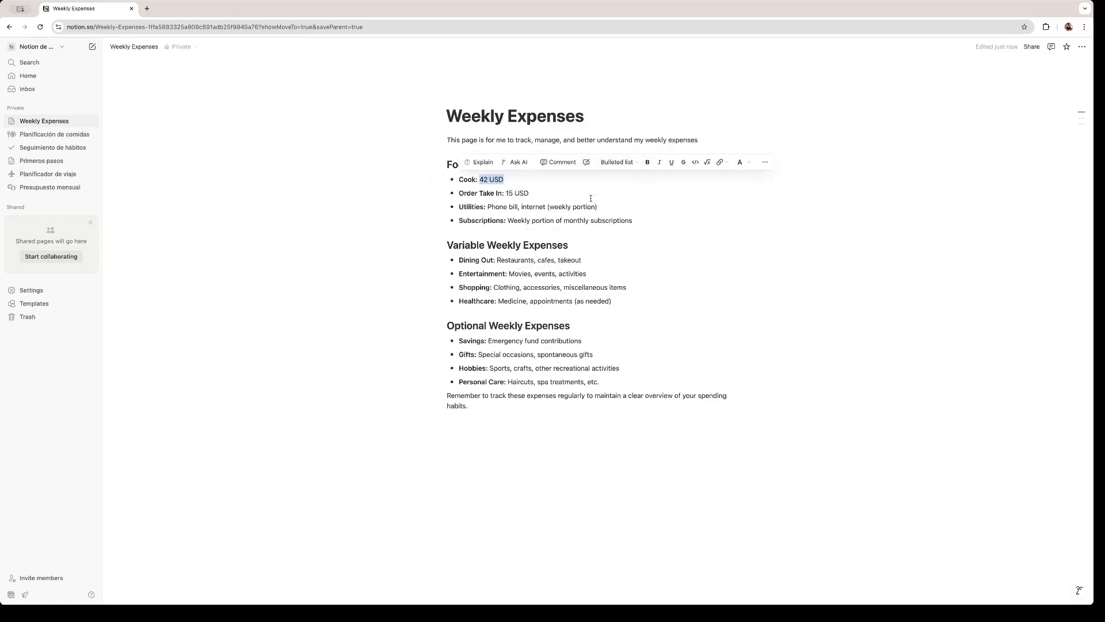
# - Replace the Utilities bullet with "Fancy Restaurant: 50 USD" with a bold label, and remove the Subscriptions bullet
pyautogui.tripleClick(461, 207)
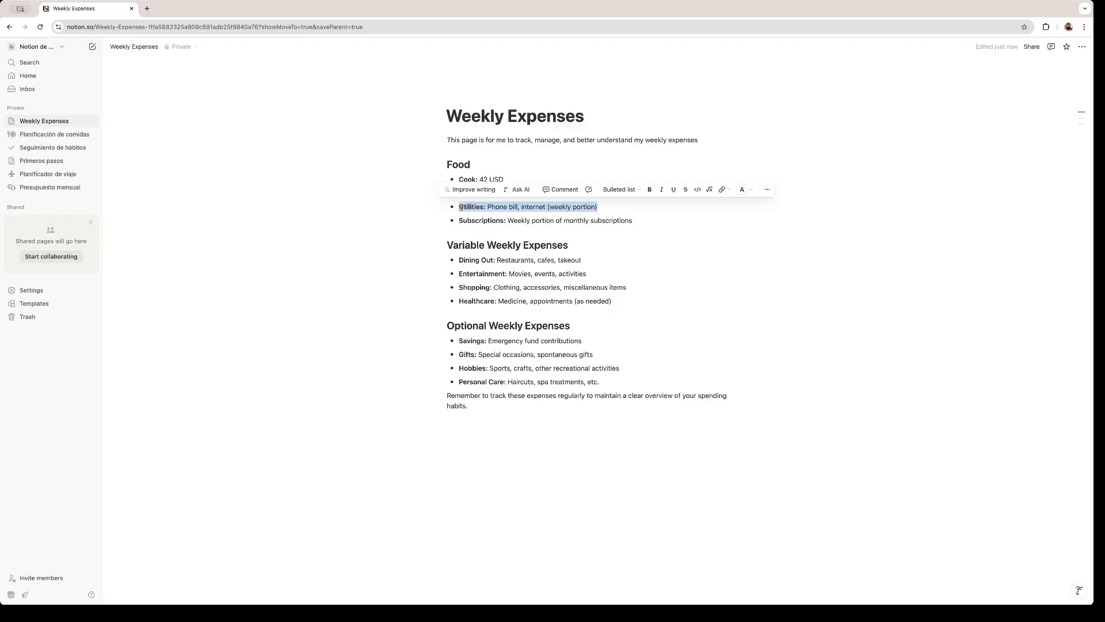
pyautogui.write('Order Take In: 15 USD')
pyautogui.press('Return')
pyautogui.write('Fancy Restaurant: ')
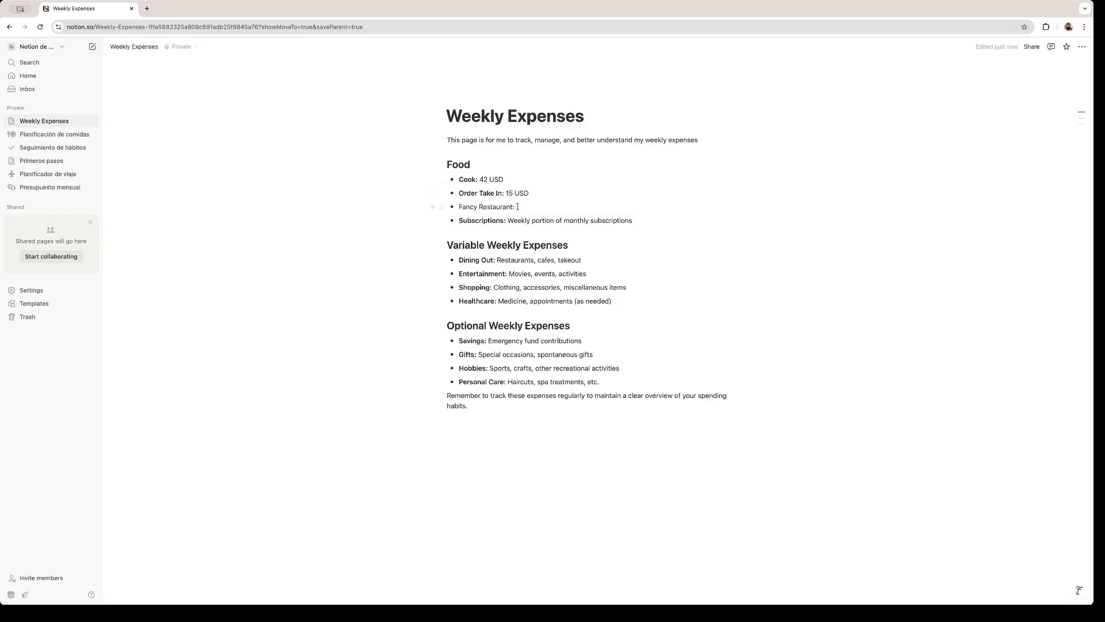
pyautogui.write('50 USD')
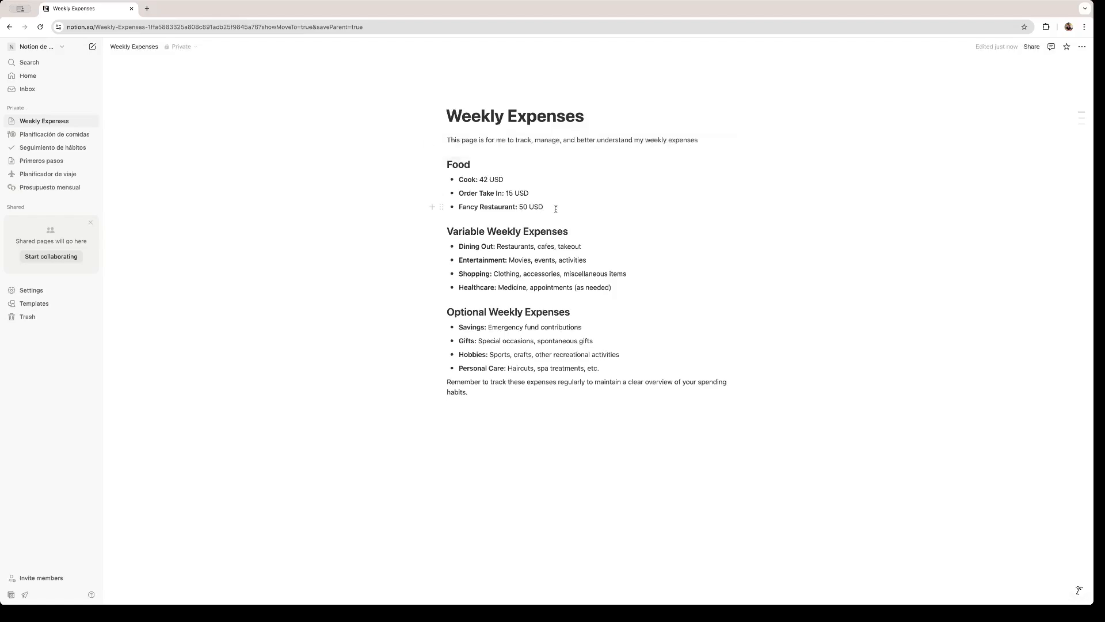
pyautogui.moveTo(546, 207); pyautogui.dragTo(451, 166)
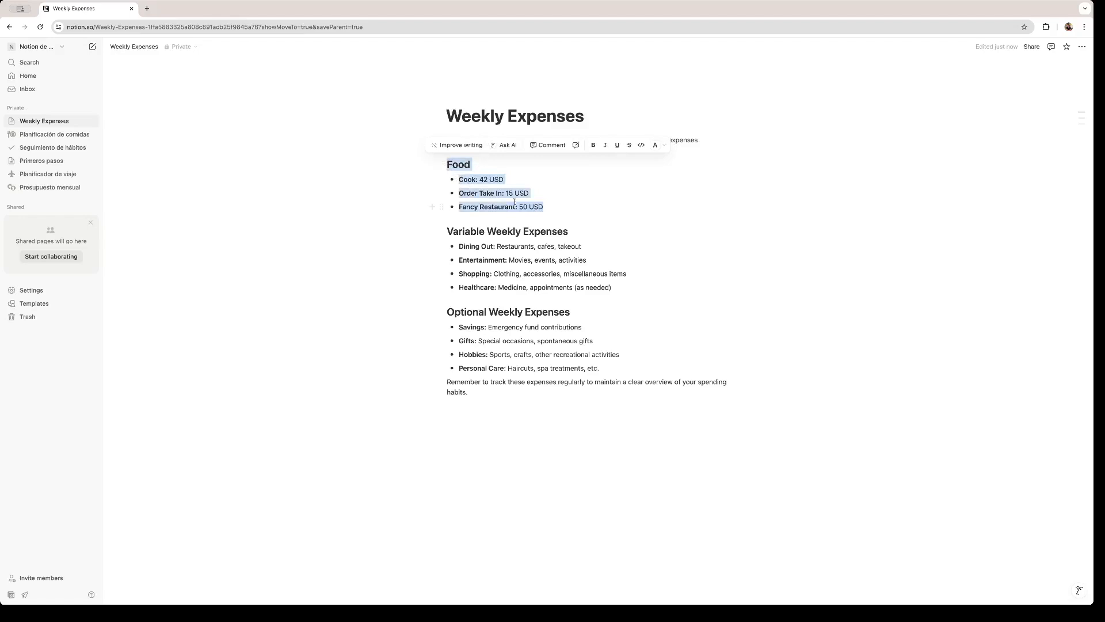
# - Rename the "Variable Weekly Expenses" heading to "Transportation" and change its first bullet to "Car: 20 USD"
pyautogui.moveTo(447, 231); pyautogui.dragTo(566, 229)
pyautogui.write('Transportation')
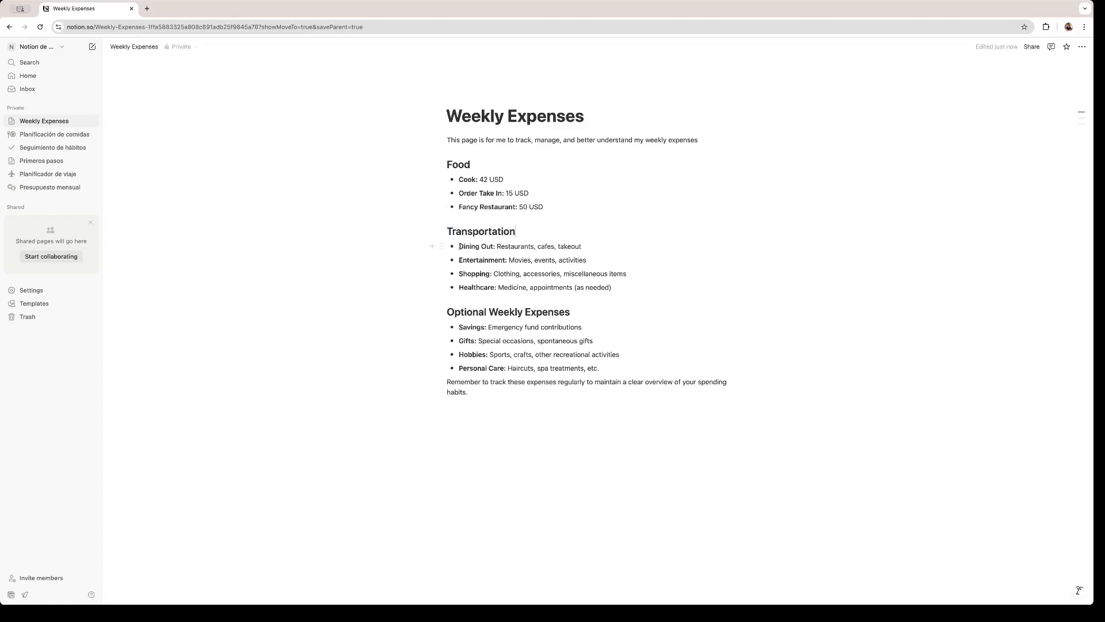
pyautogui.moveTo(460, 245); pyautogui.dragTo(493, 247)
pyautogui.write('Car')
pyautogui.press('Right')
pyautogui.press('shift+super+Right')
pyautogui.press('BackSpace')
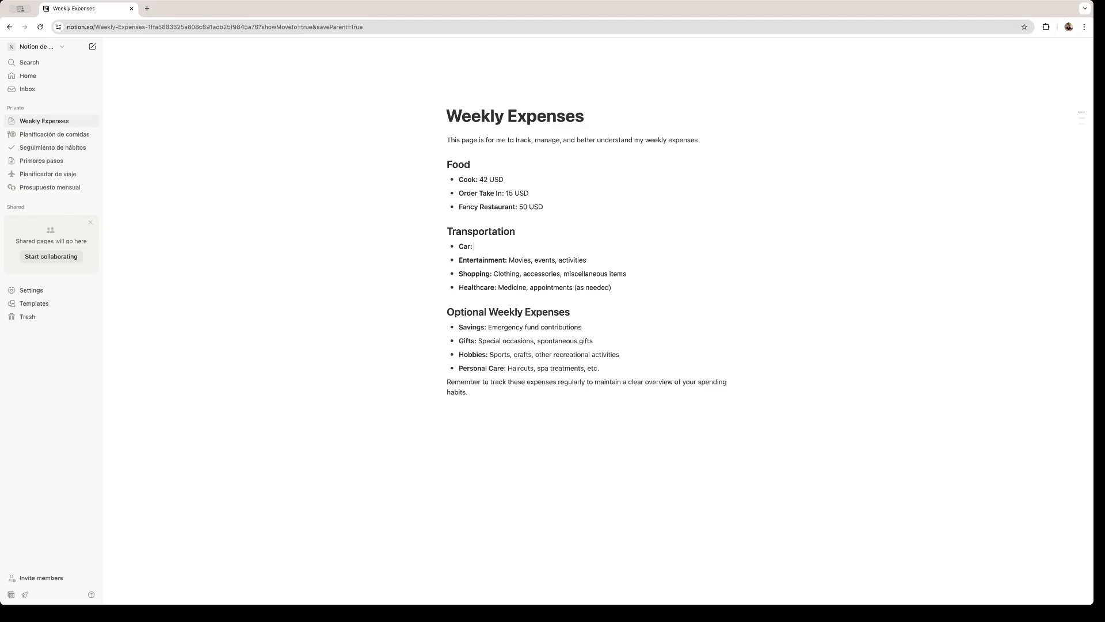
pyautogui.write('20 USD')
# - Replace the Entertainment bullet with "Bike: 5 USD", making the label bold
pyautogui.moveTo(458, 259); pyautogui.dragTo(586, 262)
pyautogui.write('Bike:')
pyautogui.hotkey('shift', 'Left')
pyautogui.hotkey('shift', 'Left')
pyautogui.hotkey('shift', 'Left')
pyautogui.hotkey('shift', 'Left')
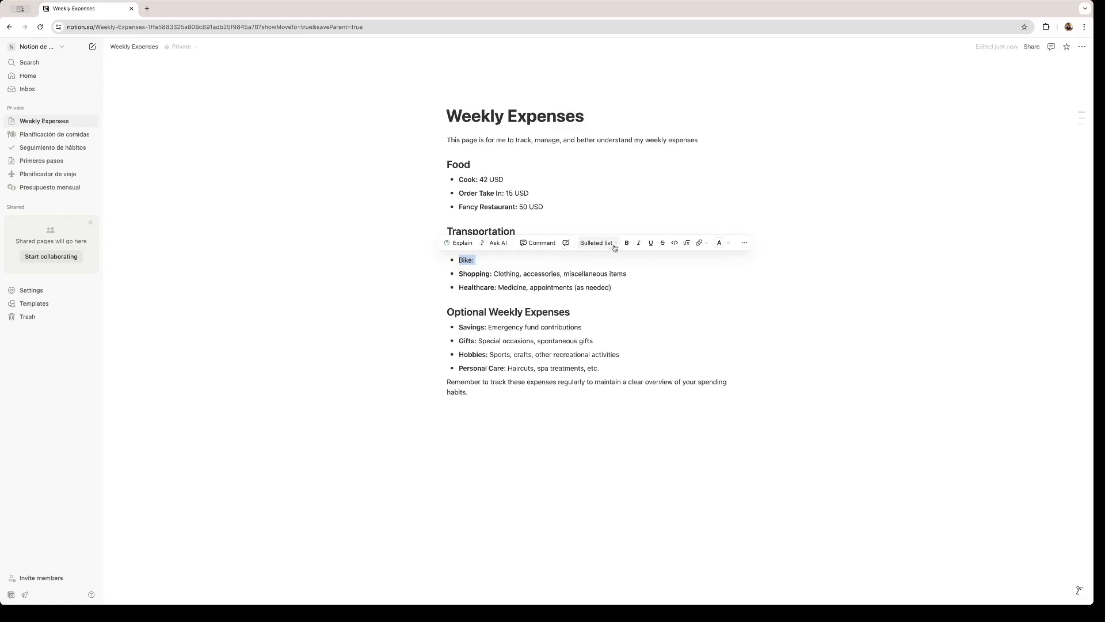
pyautogui.click(483, 262)
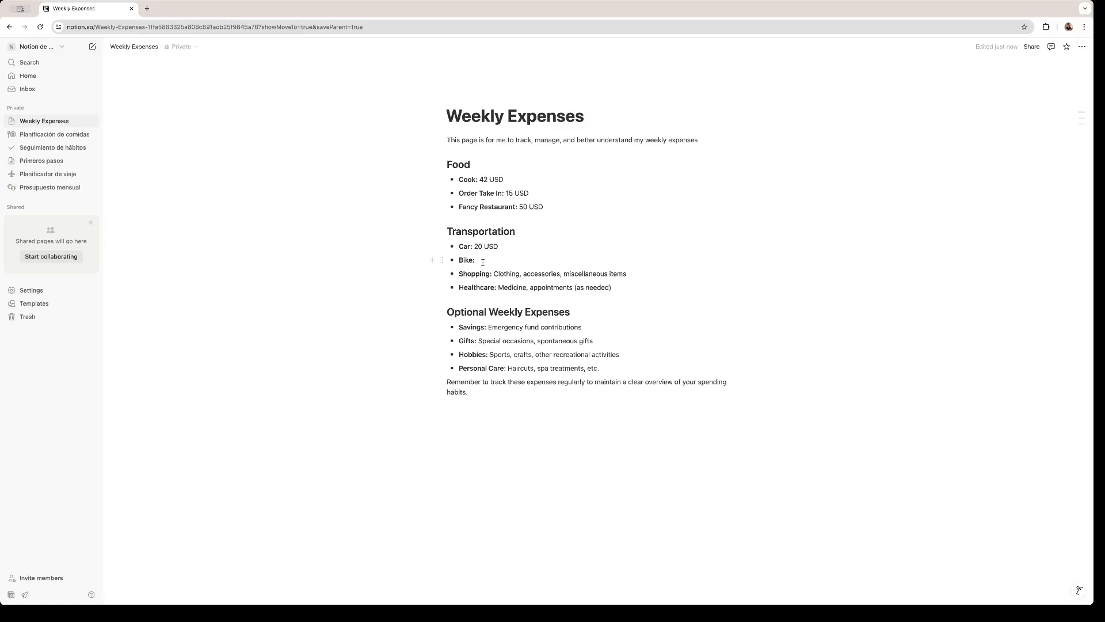
pyautogui.write('5 USD')
# - Replace the Shopping and Healthcare bullets with a single "Public Transport: 3 USD" bullet with a bold label
pyautogui.moveTo(617, 287)
pyautogui.mouseDown()
pyautogui.moveTo(472, 287)
pyautogui.moveTo(459, 276)
pyautogui.mouseUp()
pyautogui.press('BackSpace')
pyautogui.write('Public Transport:')
pyautogui.moveTo(513, 274); pyautogui.dragTo(459, 274)
pyautogui.click(627, 256)
pyautogui.click(521, 277)
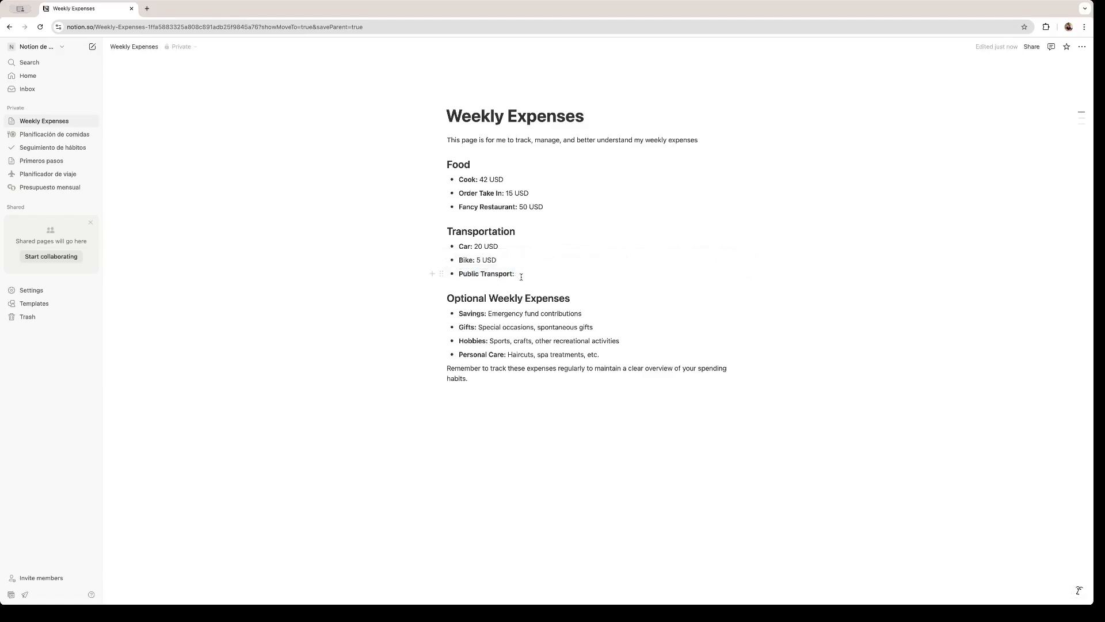
pyautogui.write('3 USD')
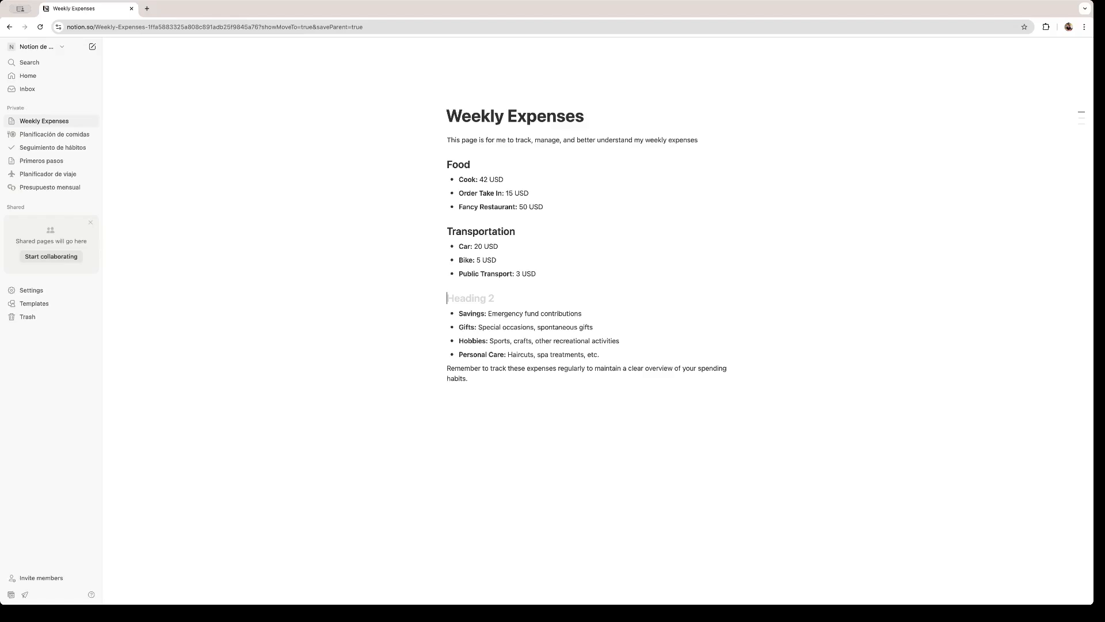
# - Replace the "Optional Weekly Expenses" section with a "Cats" heading and a "Food: 10 USD" bullet with a bold label, and start another bullet
pyautogui.write('Cats')
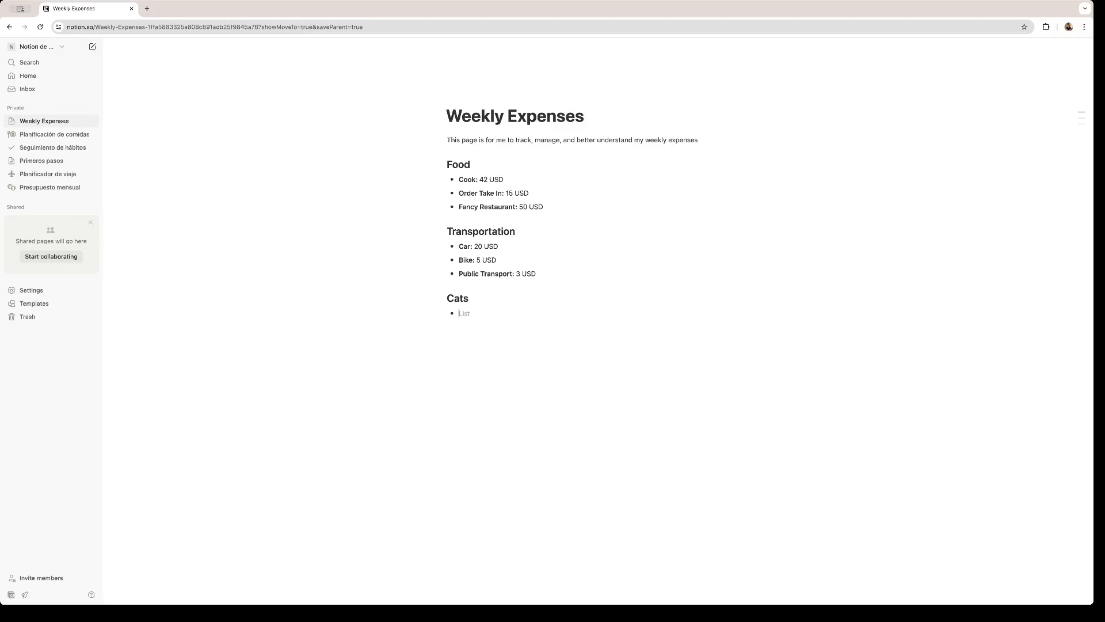
pyautogui.write('Food: 10 USD')
pyautogui.moveTo(459, 313); pyautogui.dragTo(475, 311)
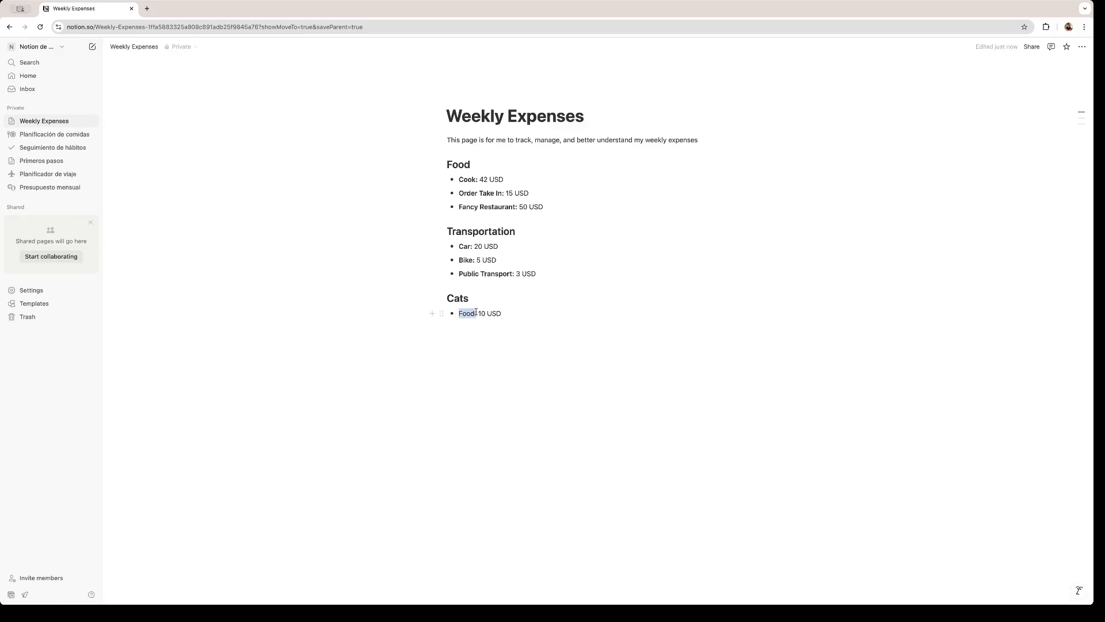
pyautogui.click(626, 296)
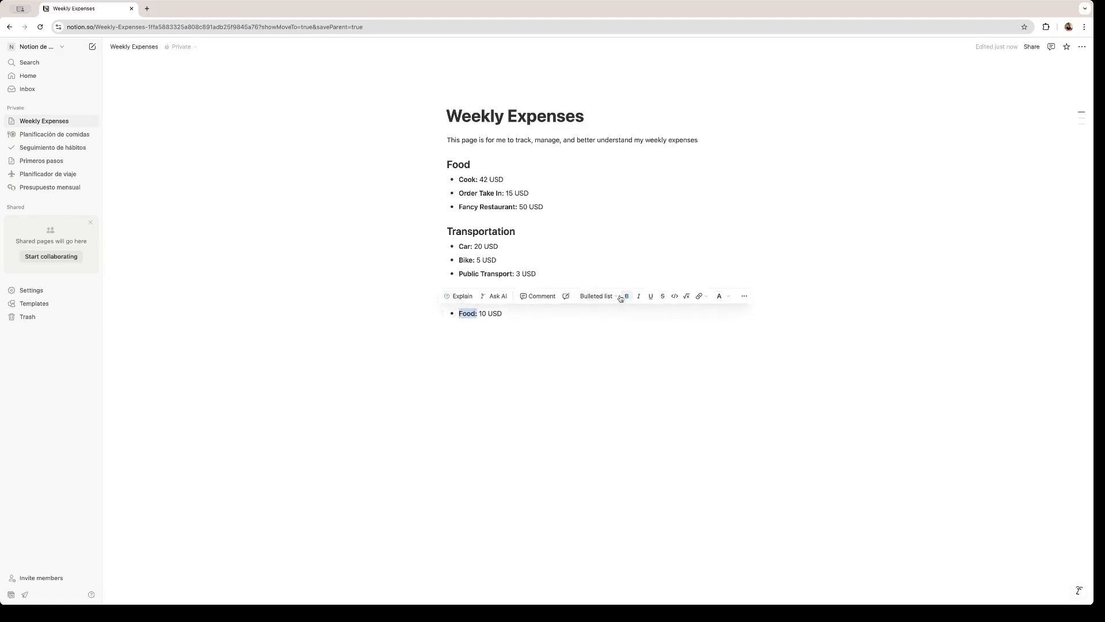
pyautogui.click(504, 317)
pyautogui.press('Return')
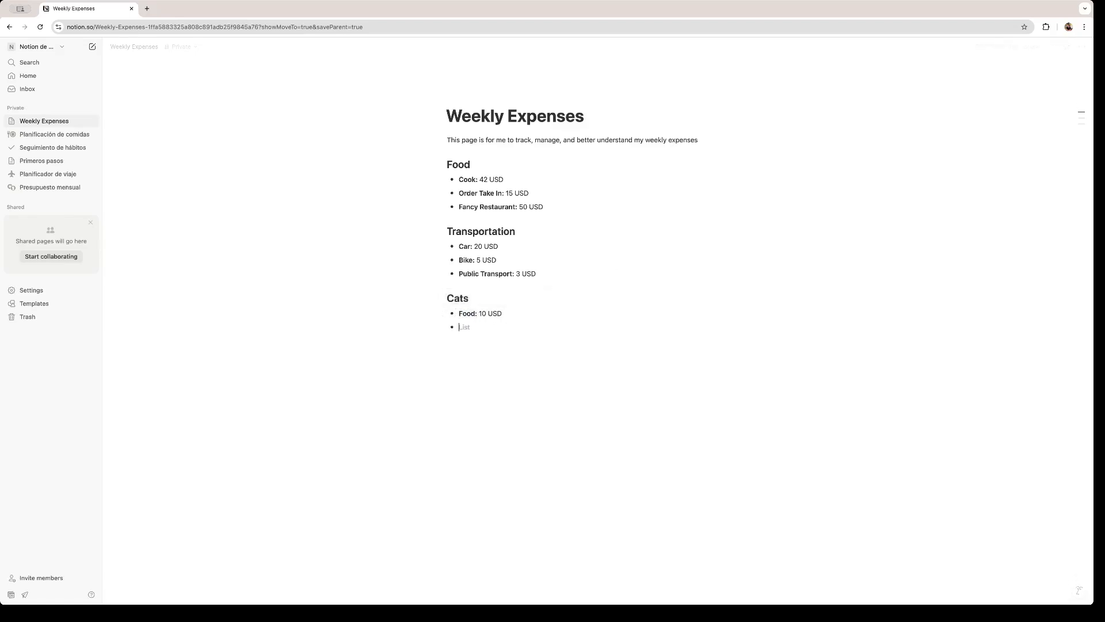
# - Fill the second bullet under Cats with "Cat Litter: 7 USD", making the label bold, and add an empty line below the list
pyautogui.write('Cat Litter:')
pyautogui.write('US')
pyautogui.press('BackSpace')
pyautogui.write('7')
pyautogui.click(445, 357)
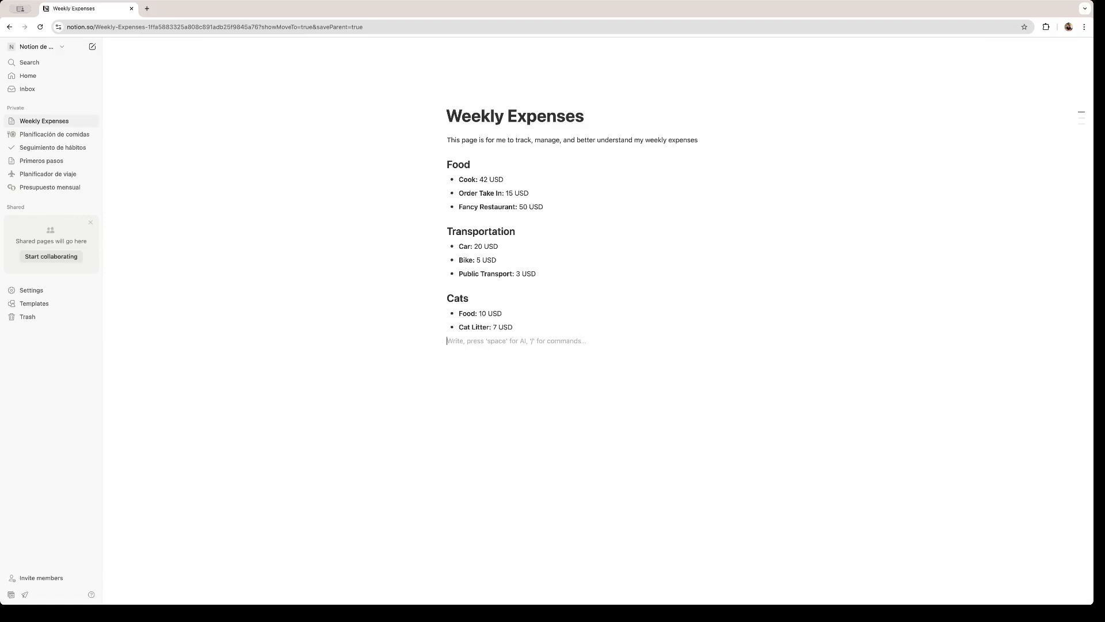
# - Generate and accept a checklist below the Cats list using the AI prompt "to do block to save money weekly"
pyautogui.press('space')
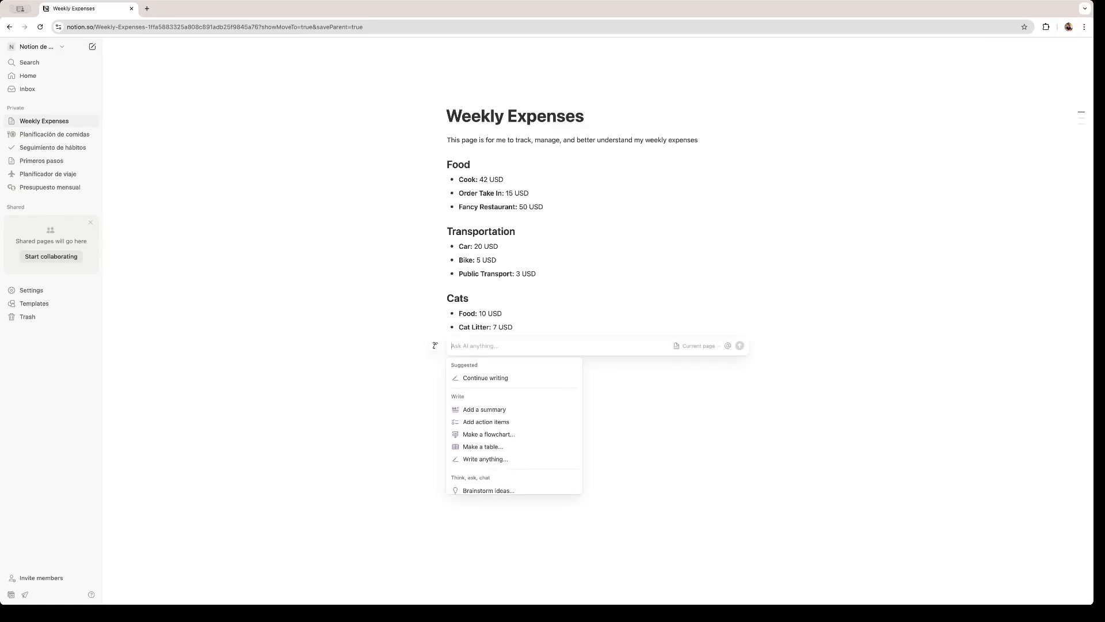
pyautogui.write('to do block to sab')
pyautogui.press('BackSpace')
pyautogui.write('ve money weekly')
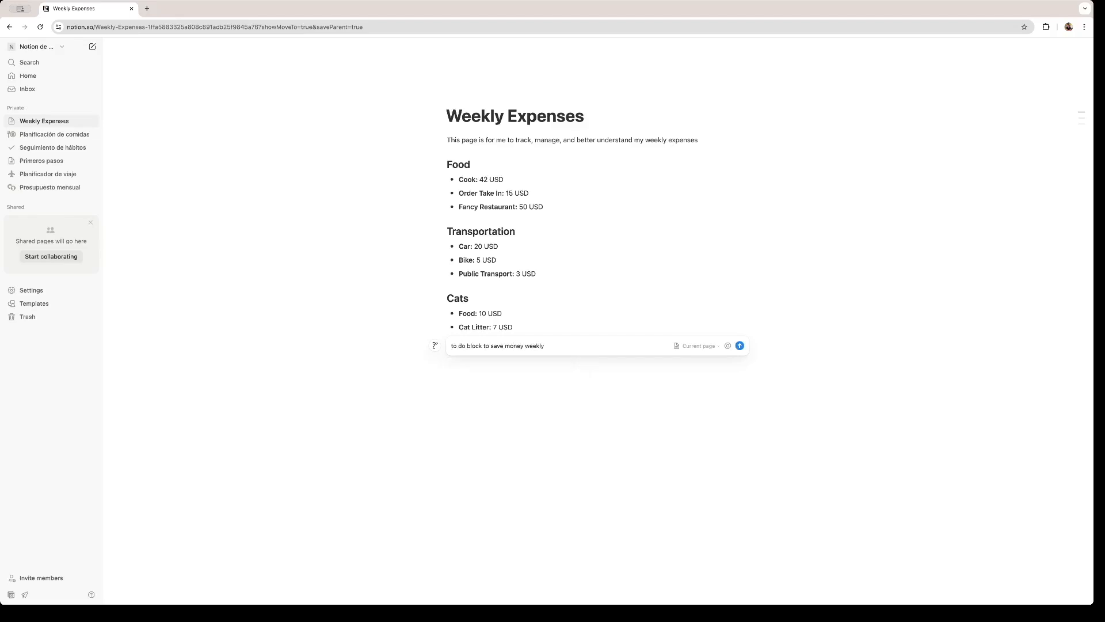
pyautogui.press('Return')
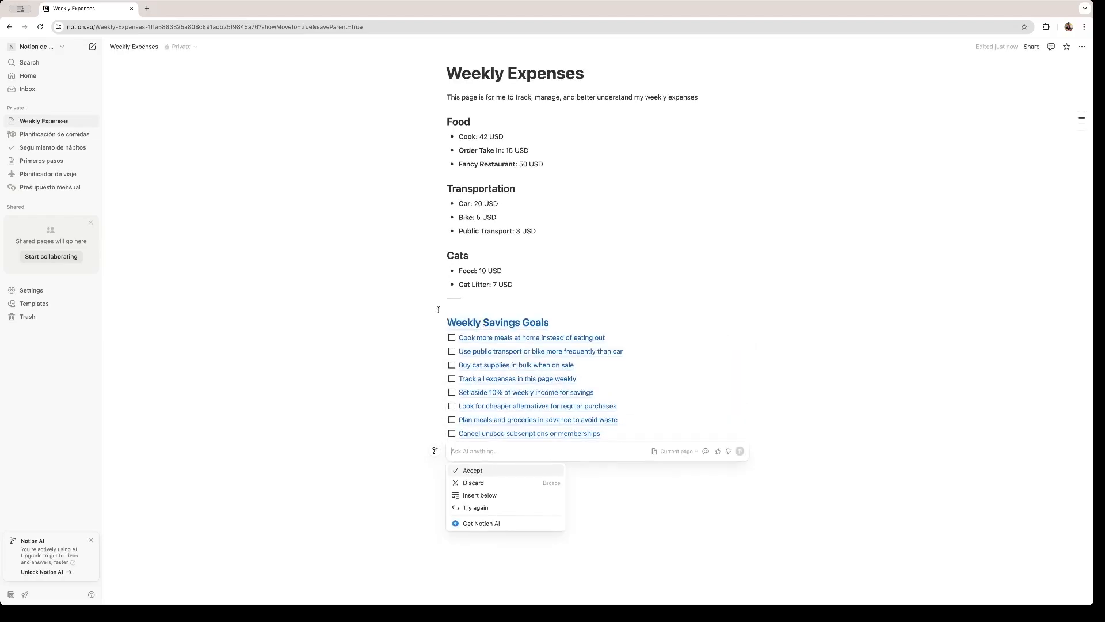
pyautogui.click(473, 471)
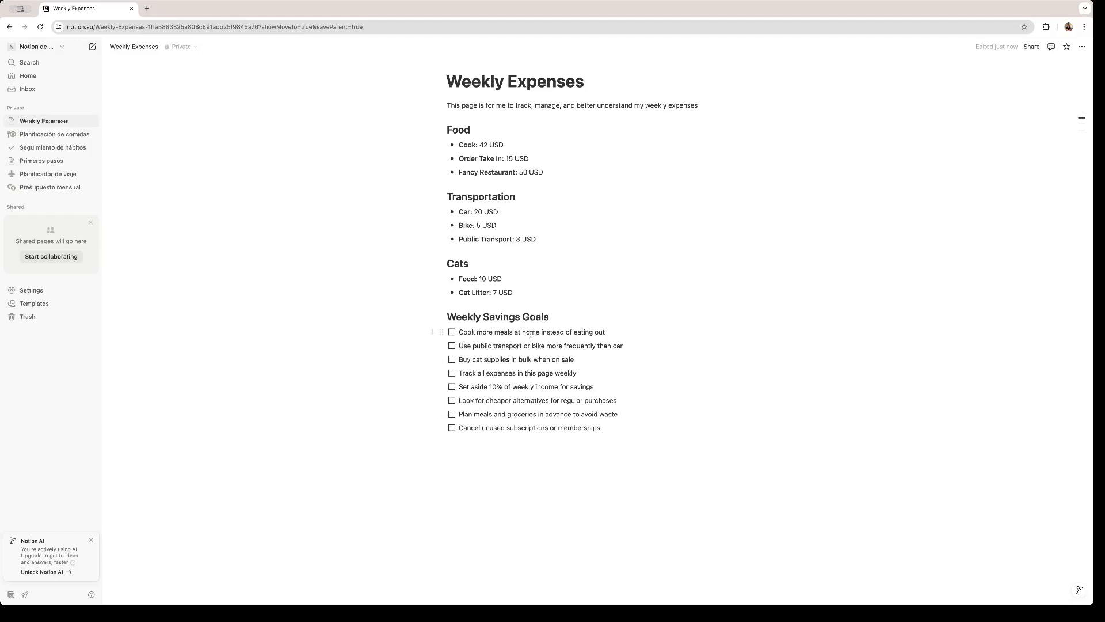
# - Replace the first savings goal with "Stop spending in little trips to the grocery store and make a bigger purchase"
pyautogui.moveTo(614, 332); pyautogui.dragTo(457, 332)
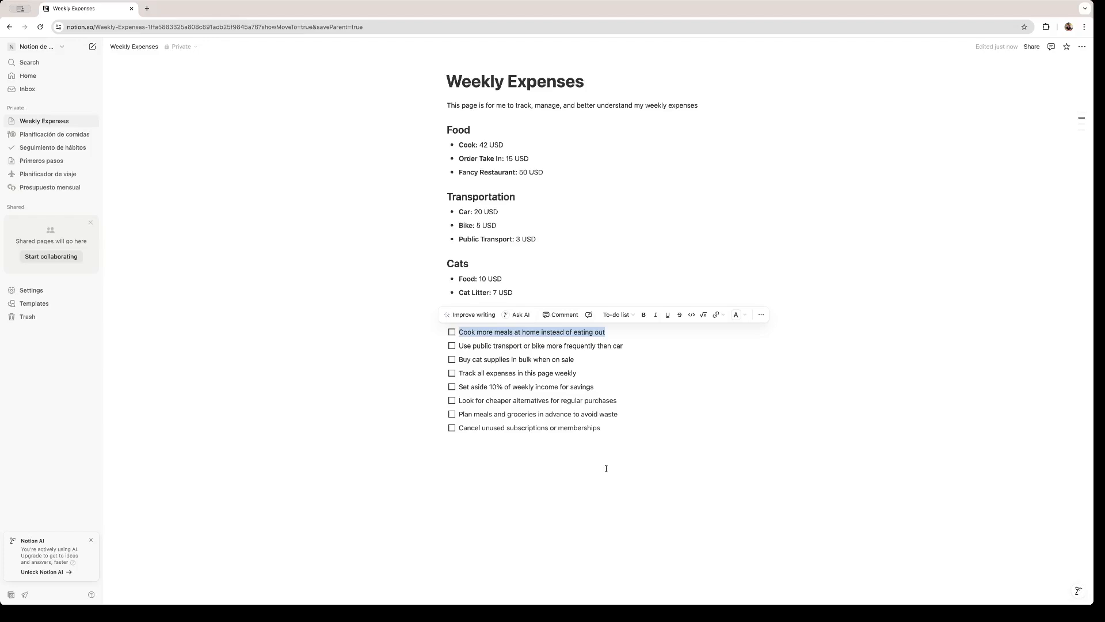
pyautogui.press('BackSpace')
pyautogui.write('Stop spending in litte')
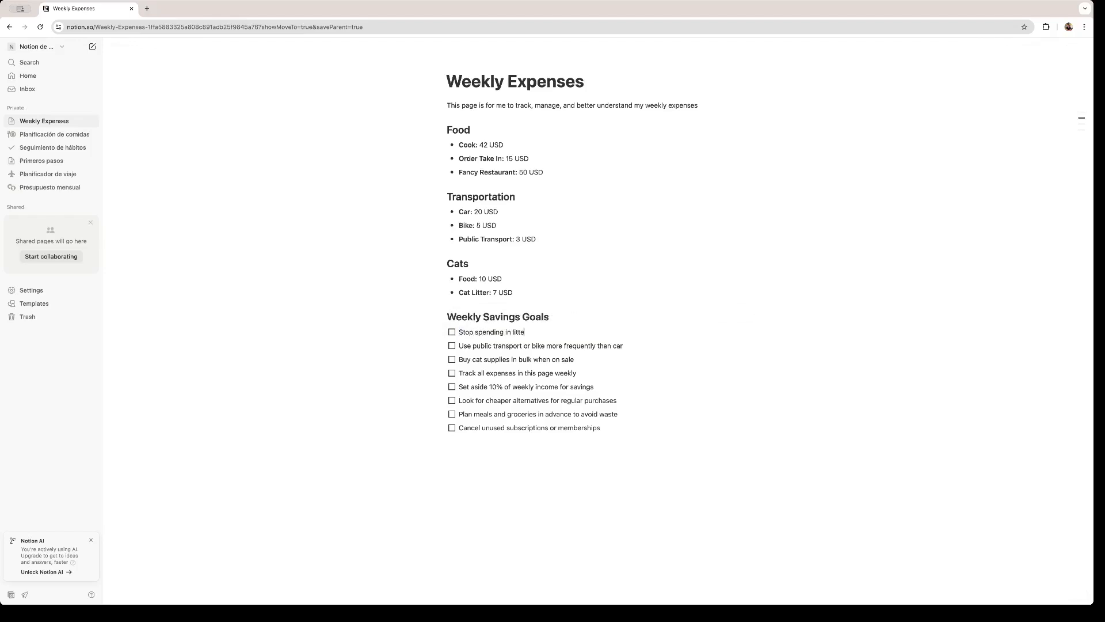
pyautogui.press('BackSpace')
pyautogui.write('le trips to the grocery store and make a bigger purchase')
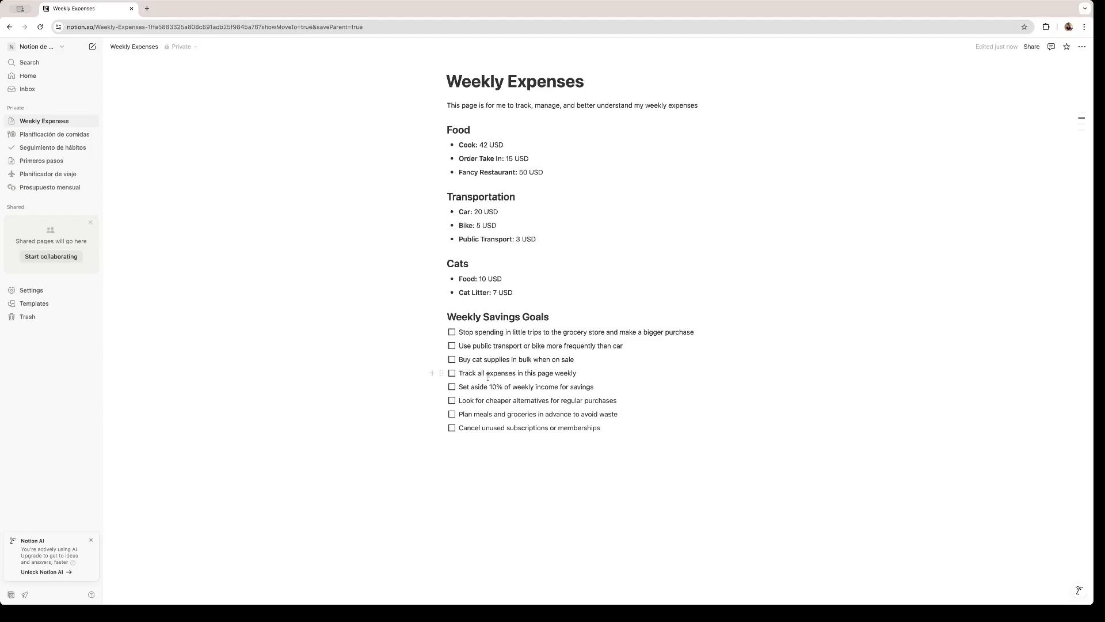
# - Move the "Set aside 10% of weekly income for savings" to-do above "Track all expenses in this page weekly" and back below it
pyautogui.moveTo(441, 386); pyautogui.dragTo(444, 371)
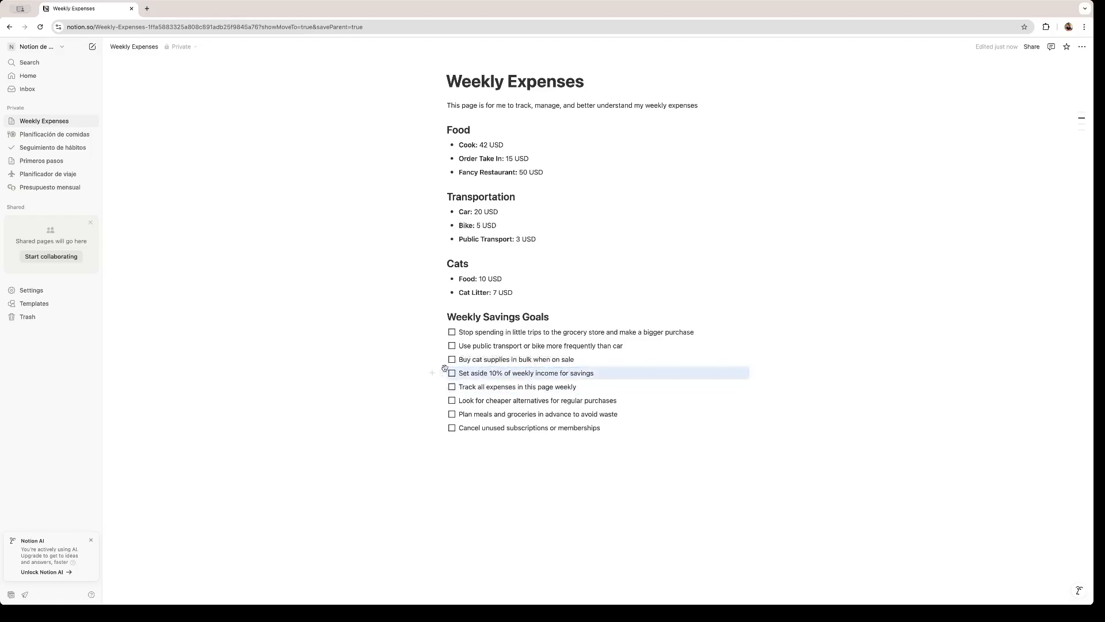
pyautogui.moveTo(439, 375); pyautogui.dragTo(439, 397)
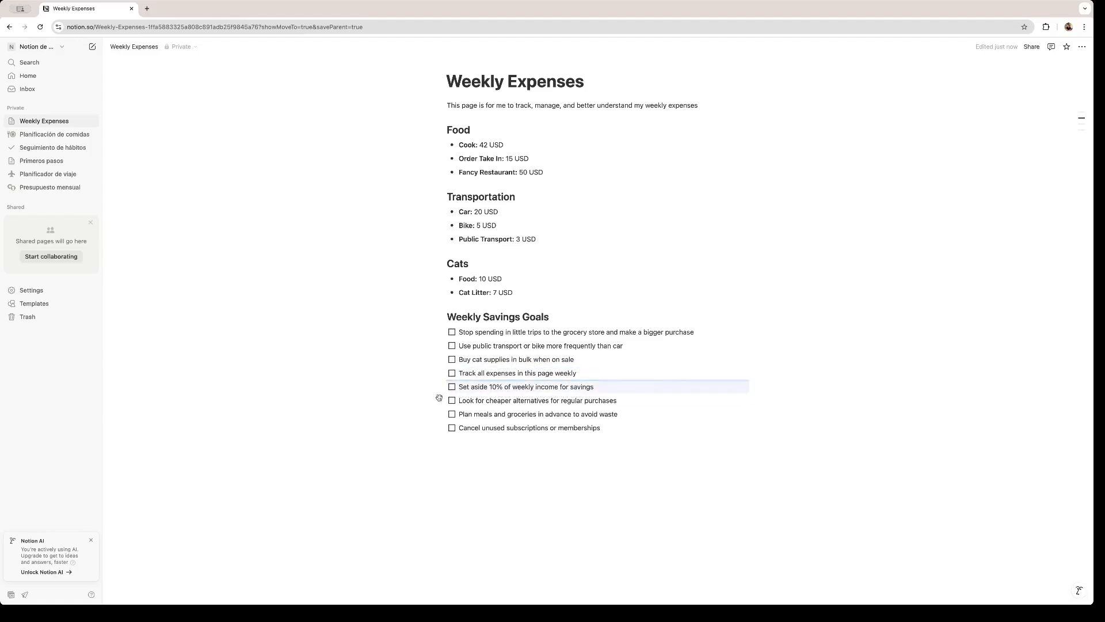
# - Replace the "Set aside 10% of weekly income for savings" to-do with "Unplug unused appliances"
pyautogui.moveTo(595, 387); pyautogui.dragTo(457, 388)
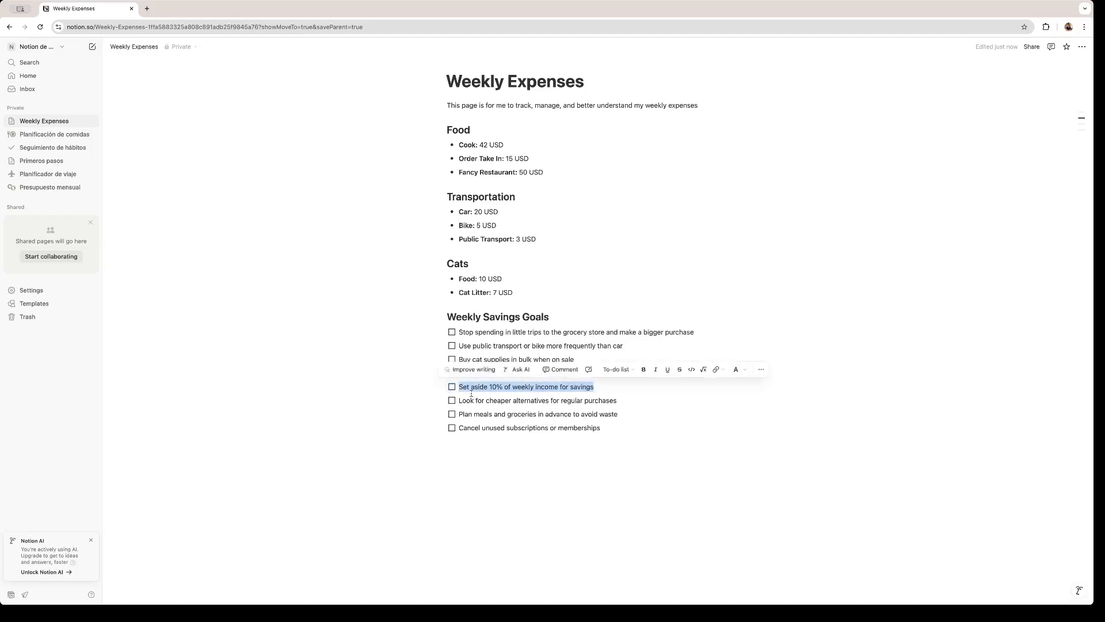
pyautogui.write('Unplug unu')
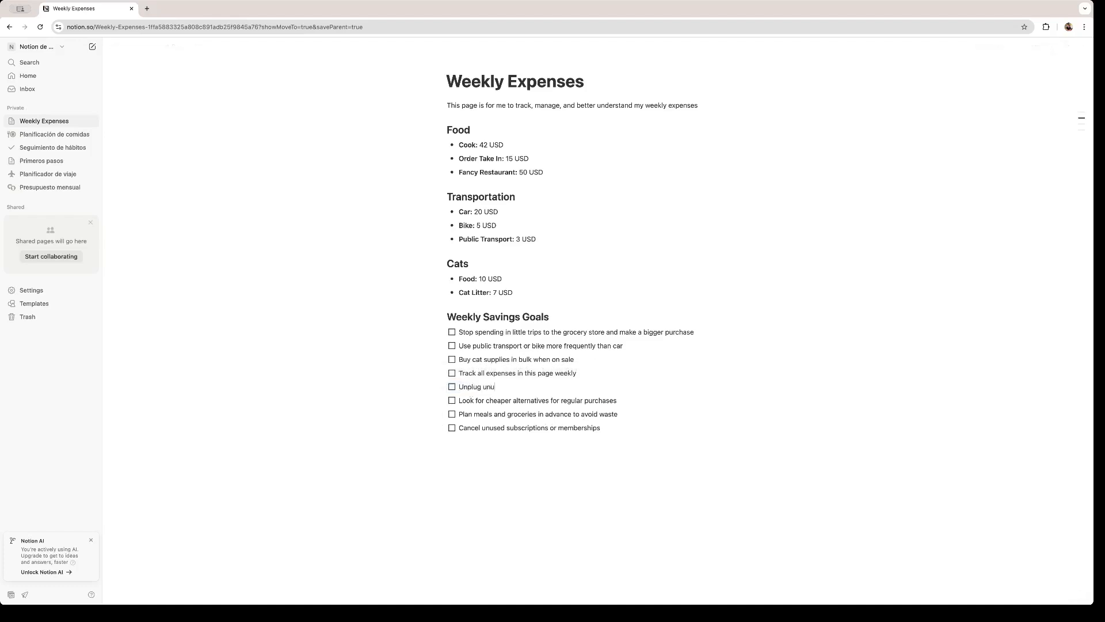
pyautogui.write('sed appliances')
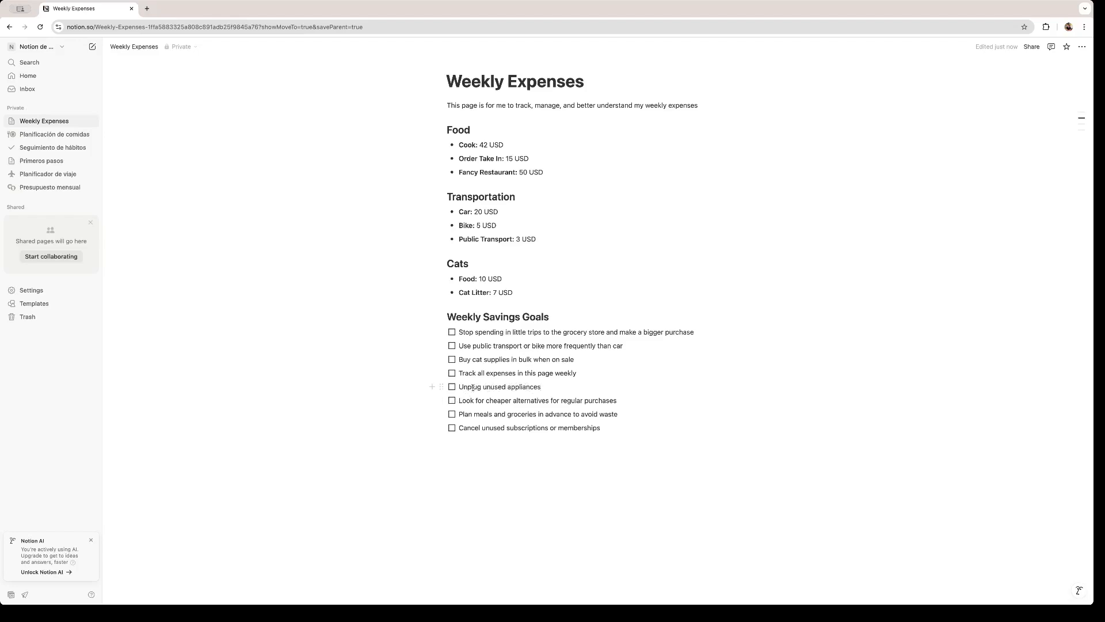
# - Delete the to-dos about looking for cheaper alternatives and planning meals and groceries in advance
pyautogui.moveTo(458, 401); pyautogui.dragTo(616, 415)
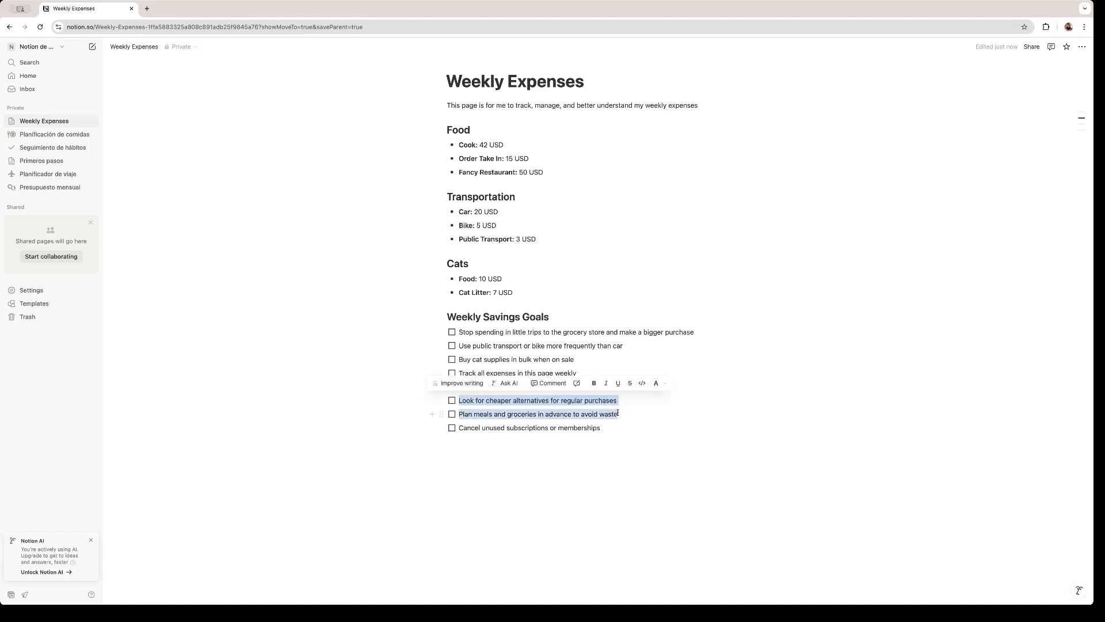
pyautogui.press('BackSpace')
pyautogui.press('BackSpace')
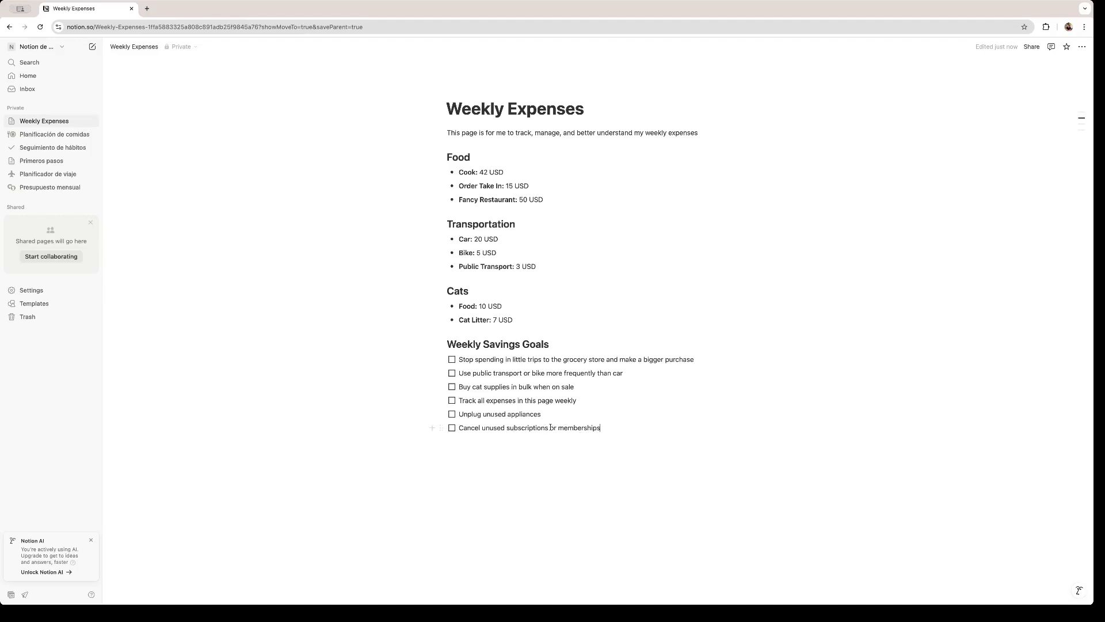
# - Ask the AI, on a new line below the checklist, to create a table for improvement on my weekly plan
pyautogui.click(574, 456)
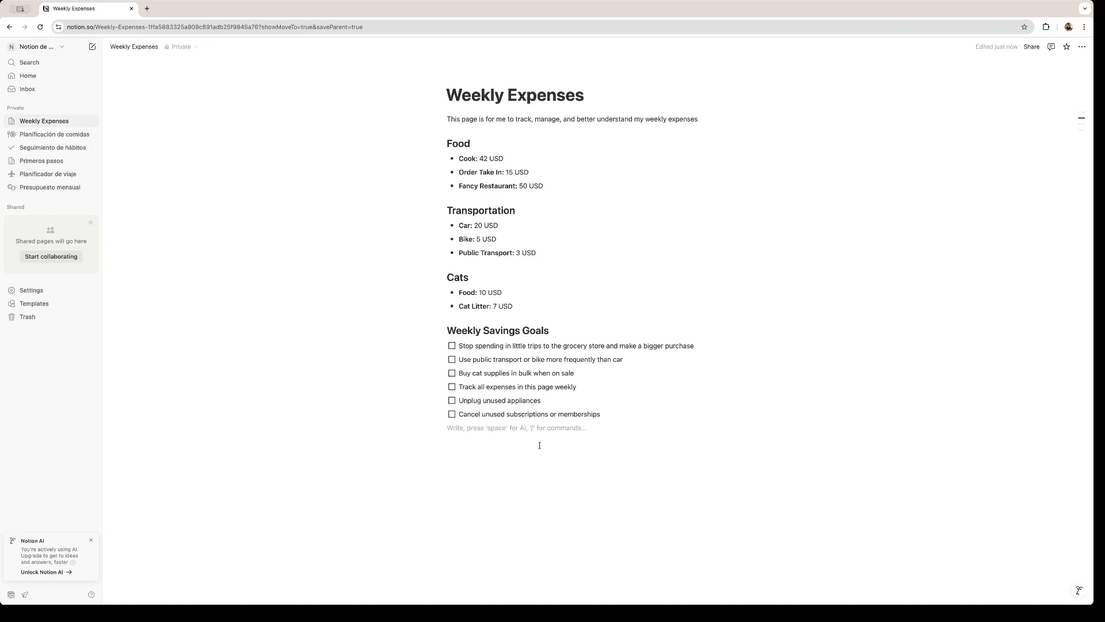
pyautogui.press('space')
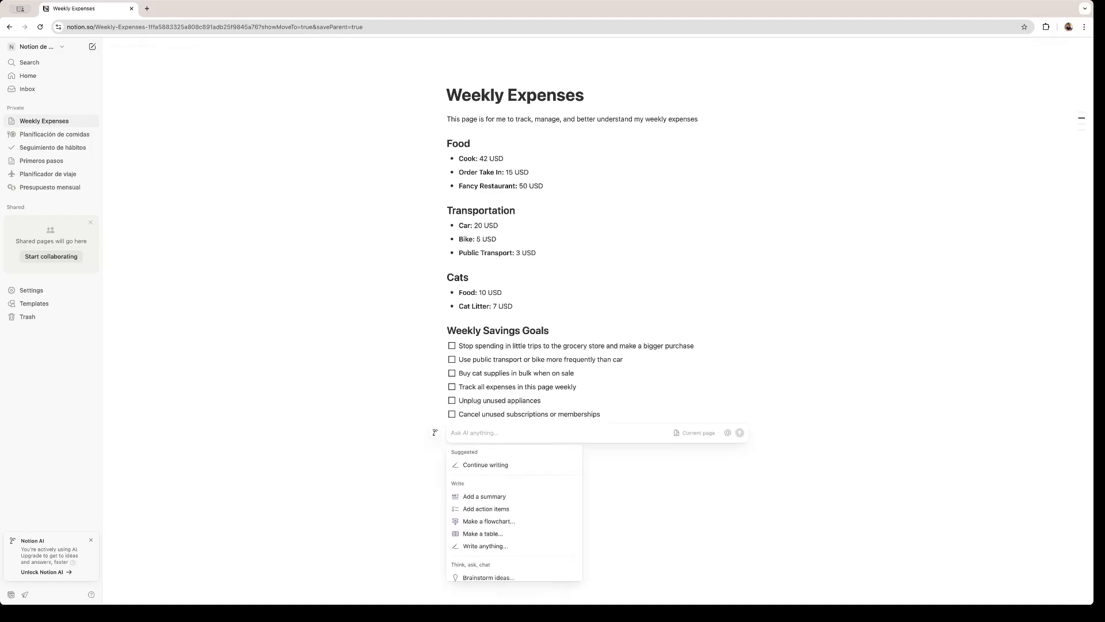
pyautogui.write('create a table for impor')
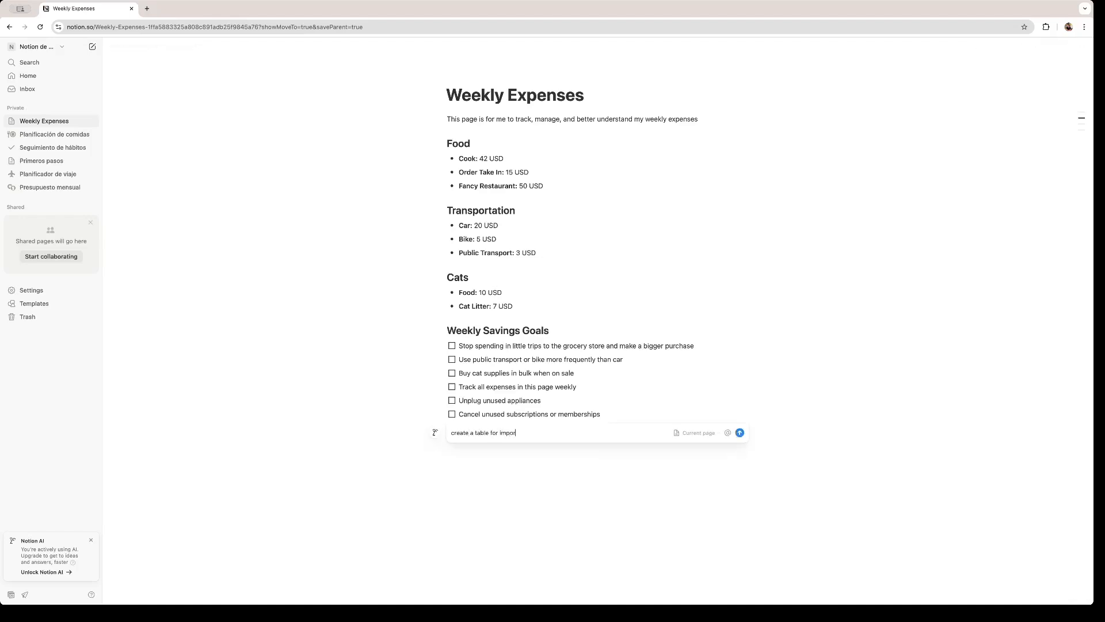
pyautogui.write('vement on my we')
pyautogui.write('ekly plan')
pyautogui.press('Return')
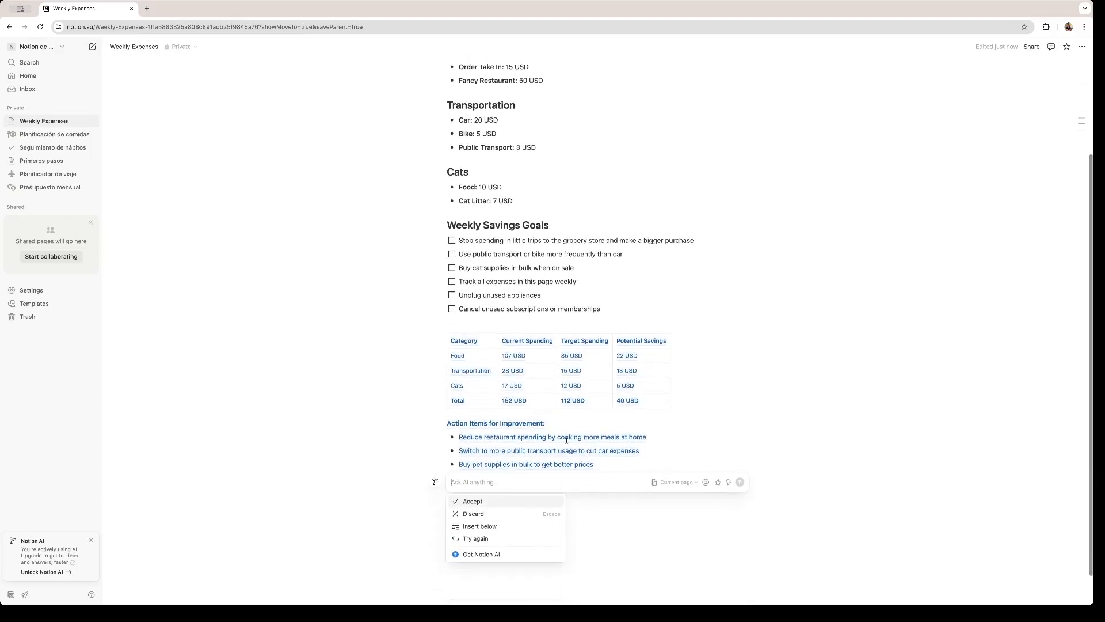
# - Keep the generated spending table and delete the "Action Items for Improvement" text and bullets beneath it
pyautogui.moveTo(448, 423); pyautogui.dragTo(602, 462)
pyautogui.press('BackSpace')
pyautogui.click(546, 330)
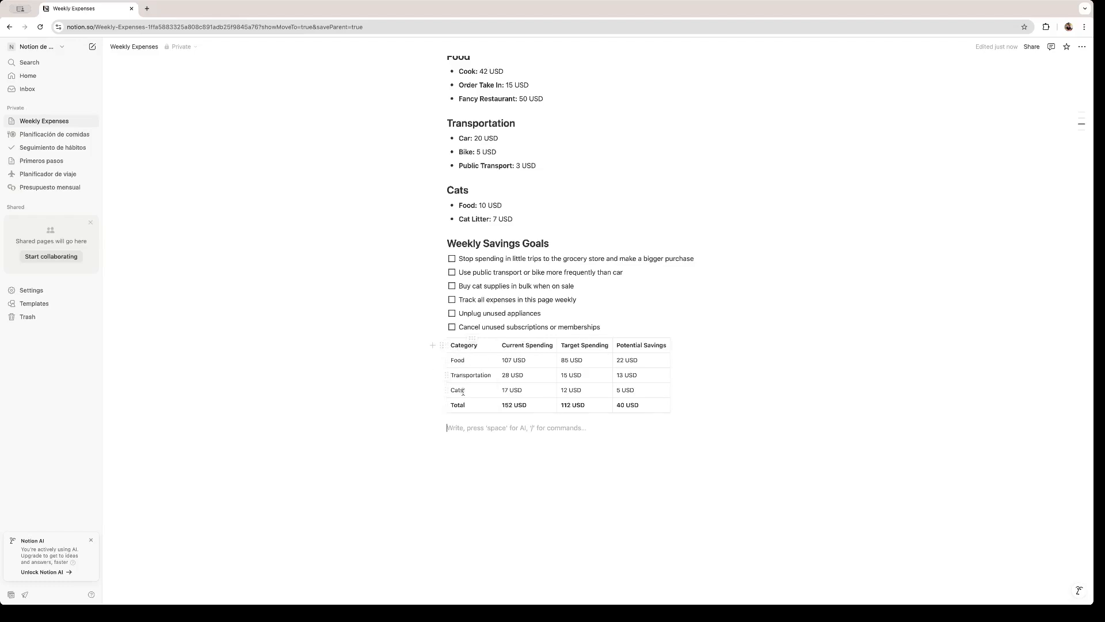
# - Examine the current spending, target spending and potential savings columns of the table against the expense lists above
pyautogui.scroll(1, 526, 294)
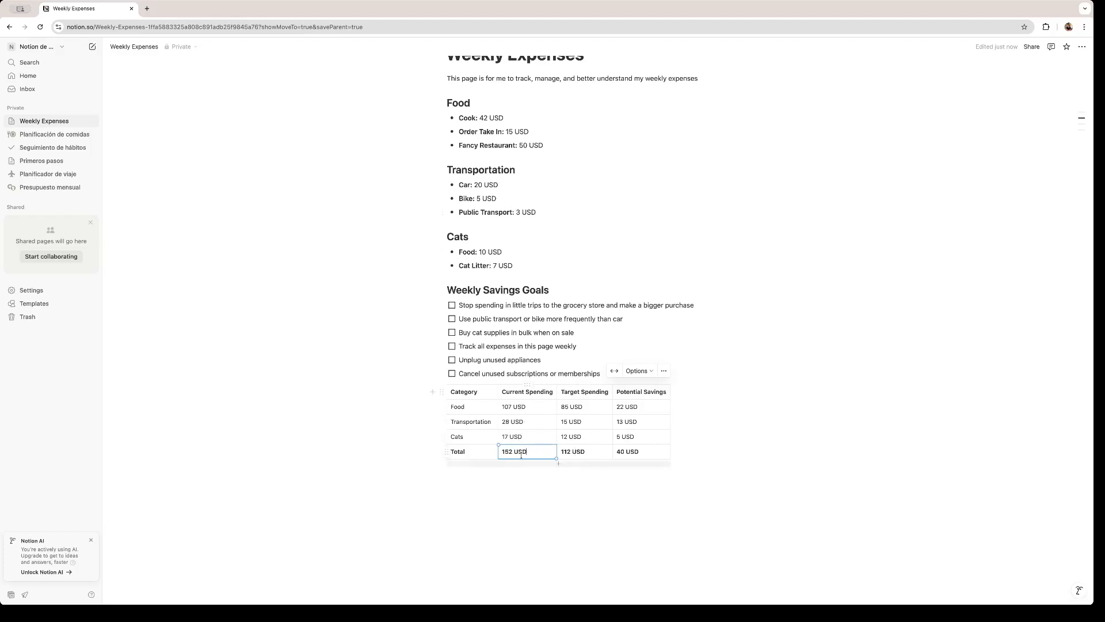
pyautogui.click(558, 418)
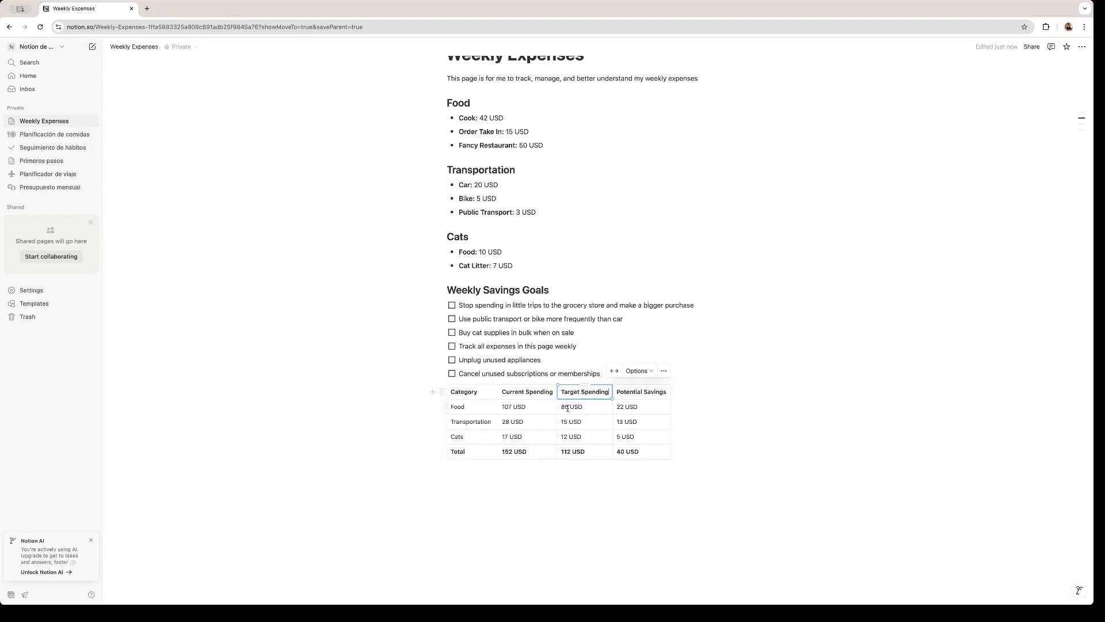
pyautogui.click(634, 397)
pyautogui.click(477, 496)
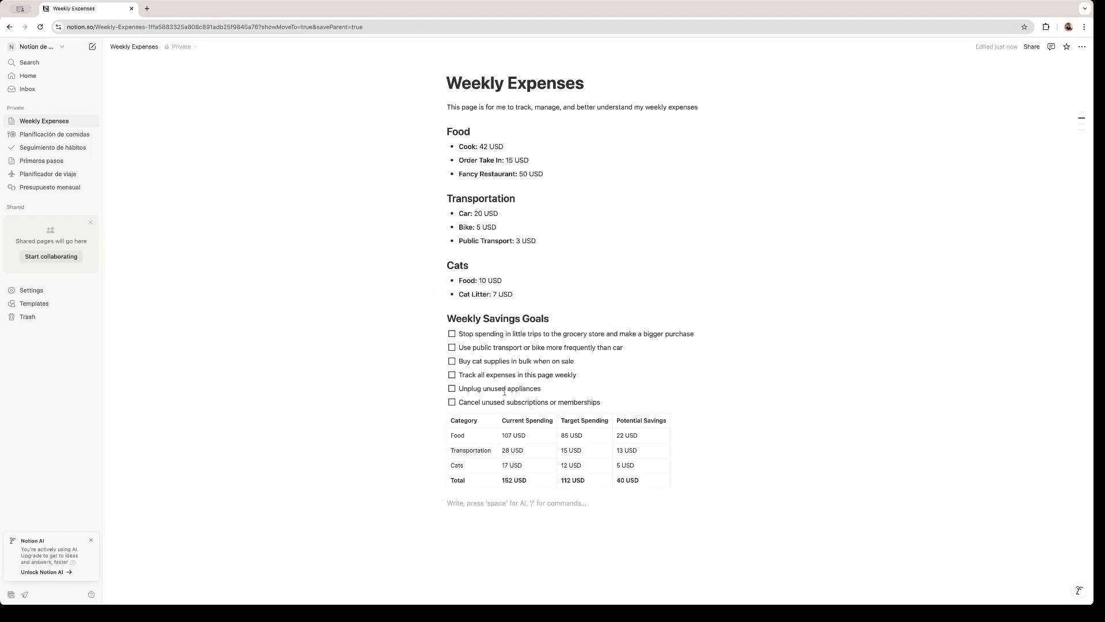
# - Mark the grocery store to-do under Weekly Savings Goals as done and unmark it again
pyautogui.click(453, 334)
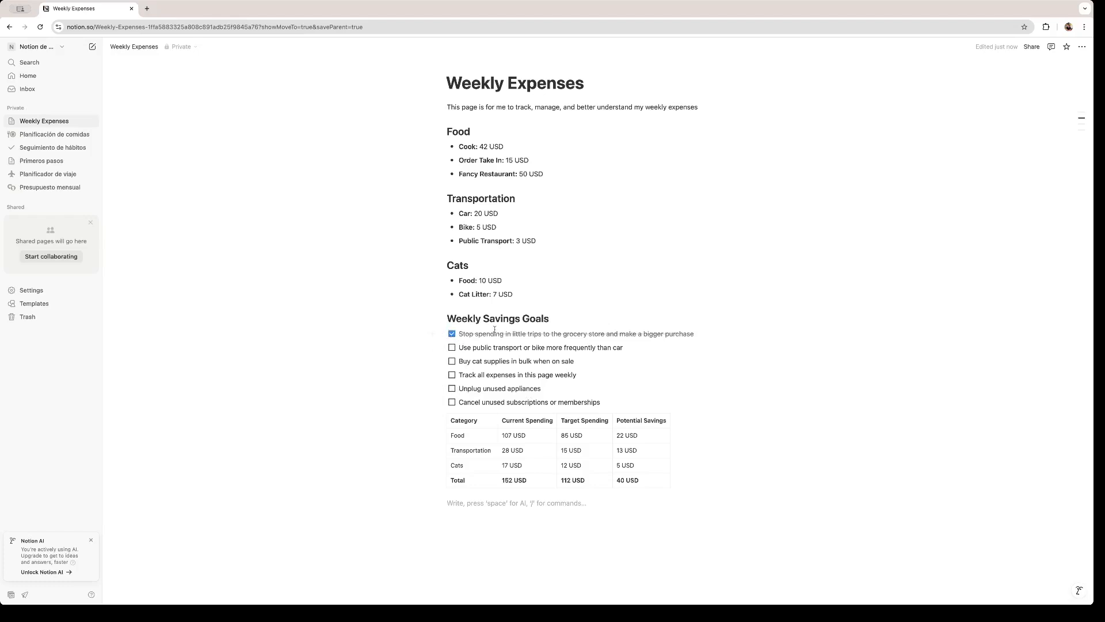
pyautogui.click(452, 335)
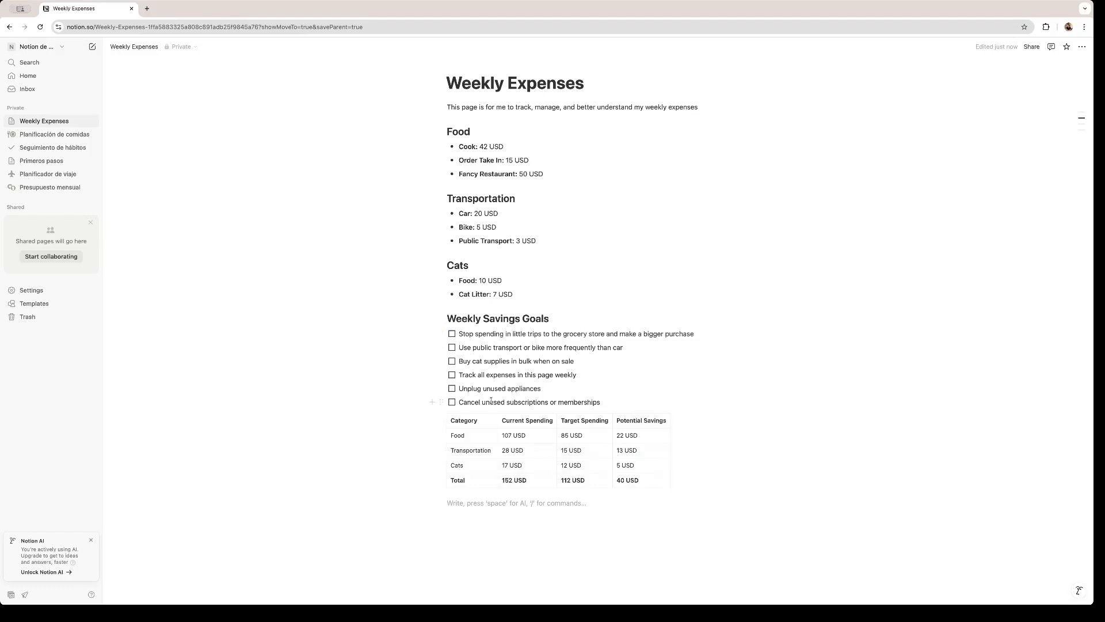
# - View the block actions available for the spending table and close them without choosing any
pyautogui.moveTo(442, 423); pyautogui.dragTo(443, 496)
pyautogui.click(441, 422)
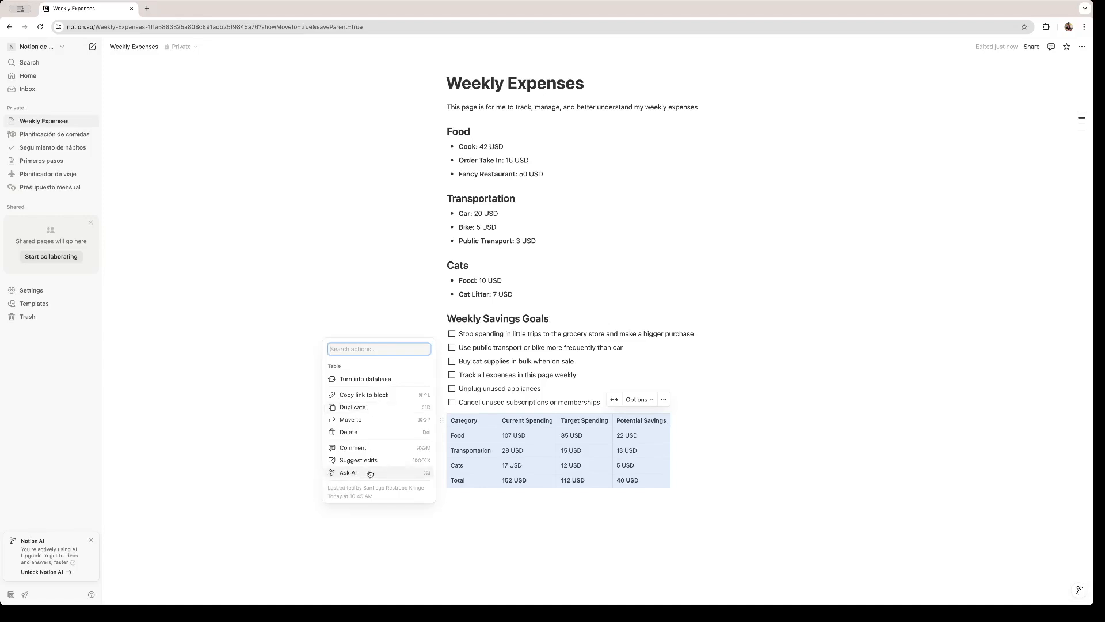
pyautogui.click(525, 446)
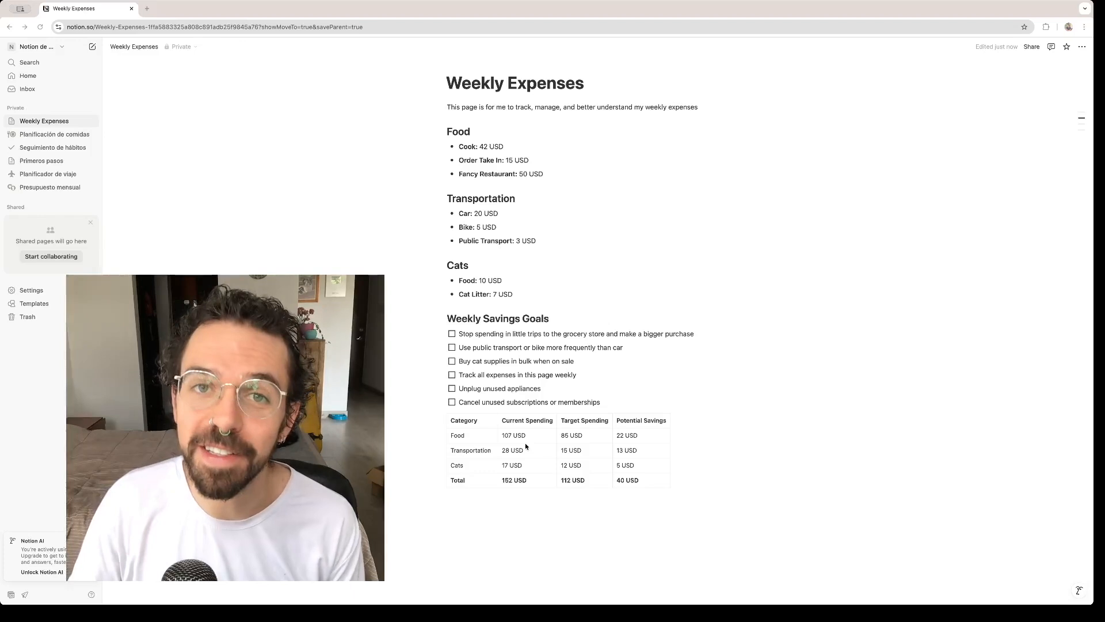